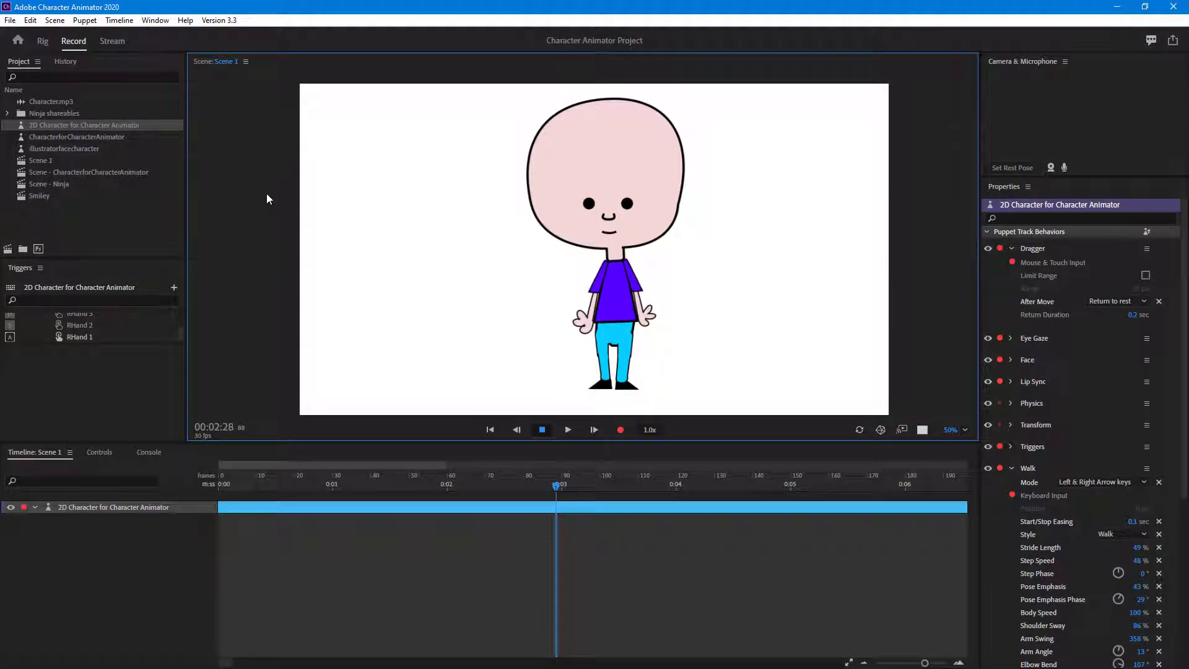
Select Scene 1 in the Project panel to show its 30 fps, 120 sec, 1920×1080 settings.
click(99, 224)
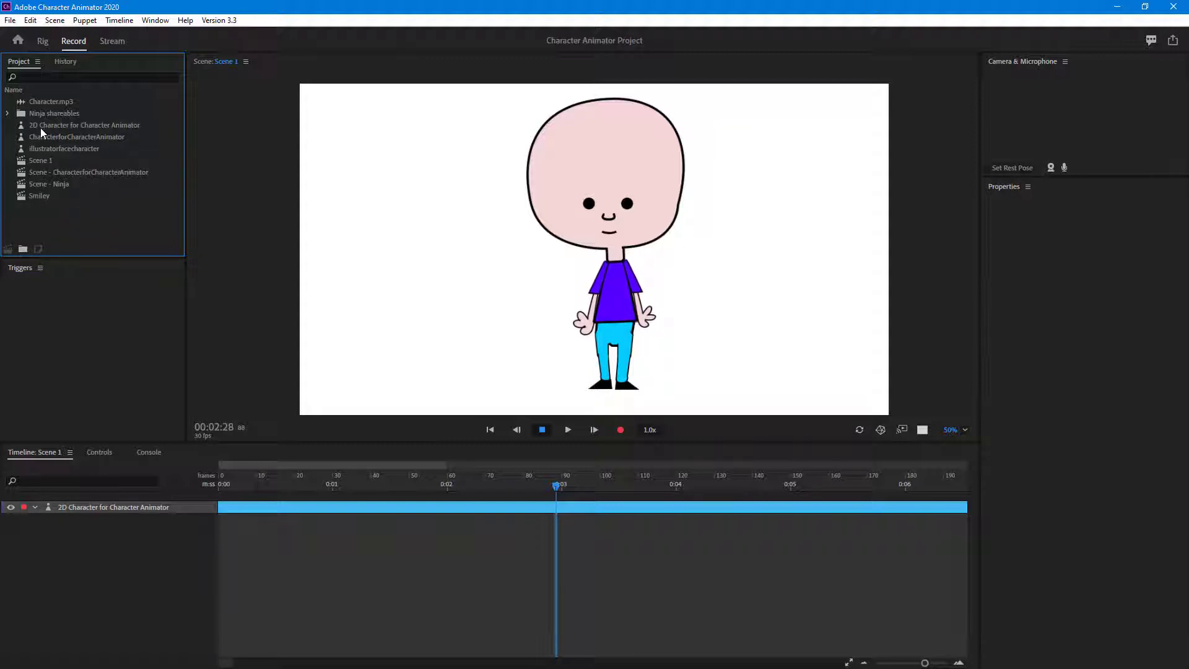
click(74, 125)
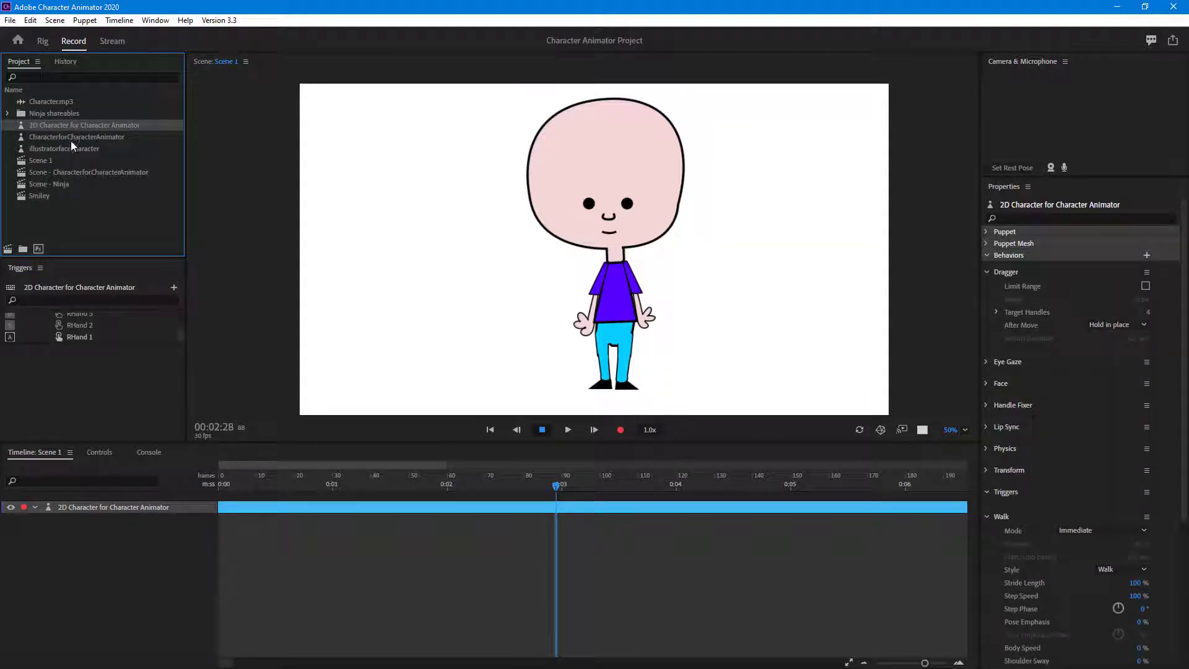
click(39, 160)
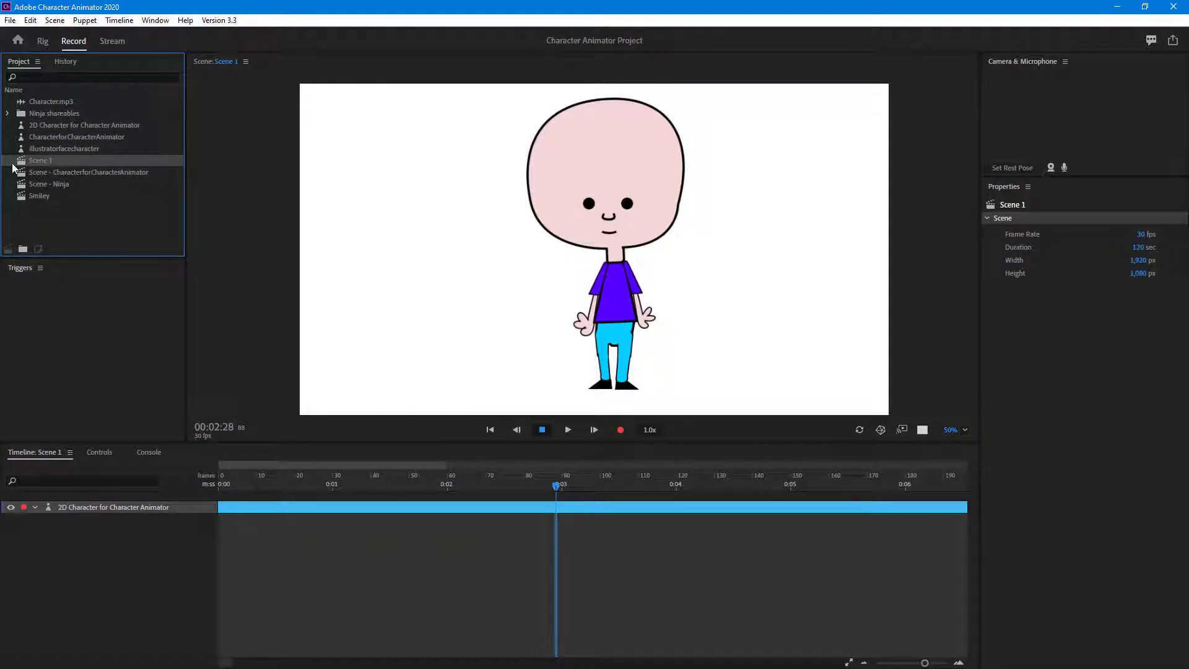
Duplicate Scene 1 with Edit > Duplicate to create Scene 2.
click(31, 20)
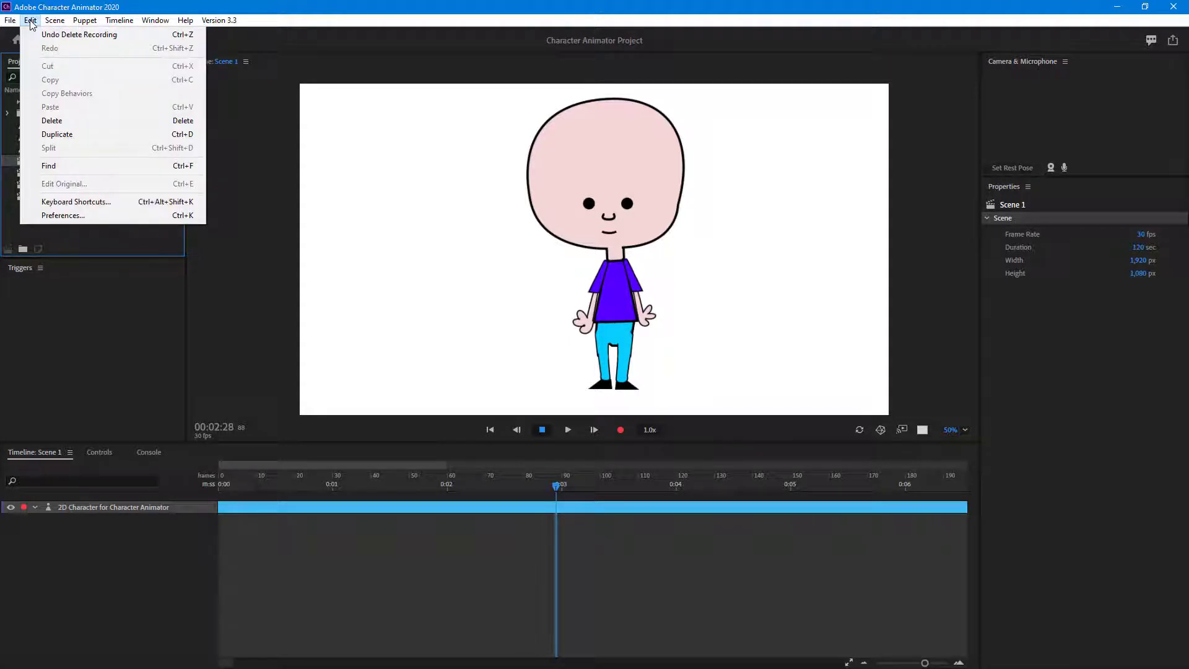
click(55, 135)
click(47, 162)
click(29, 171)
Reselect Scene 1 and bring up the File > Import dialog.
click(31, 163)
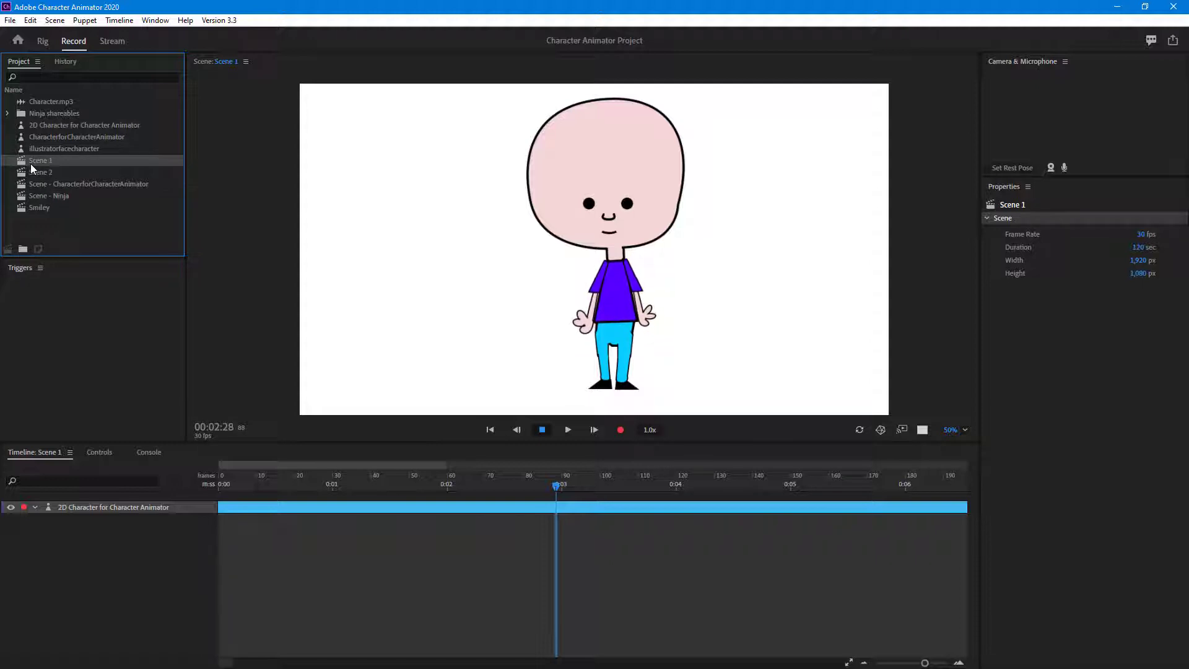
click(9, 20)
click(62, 207)
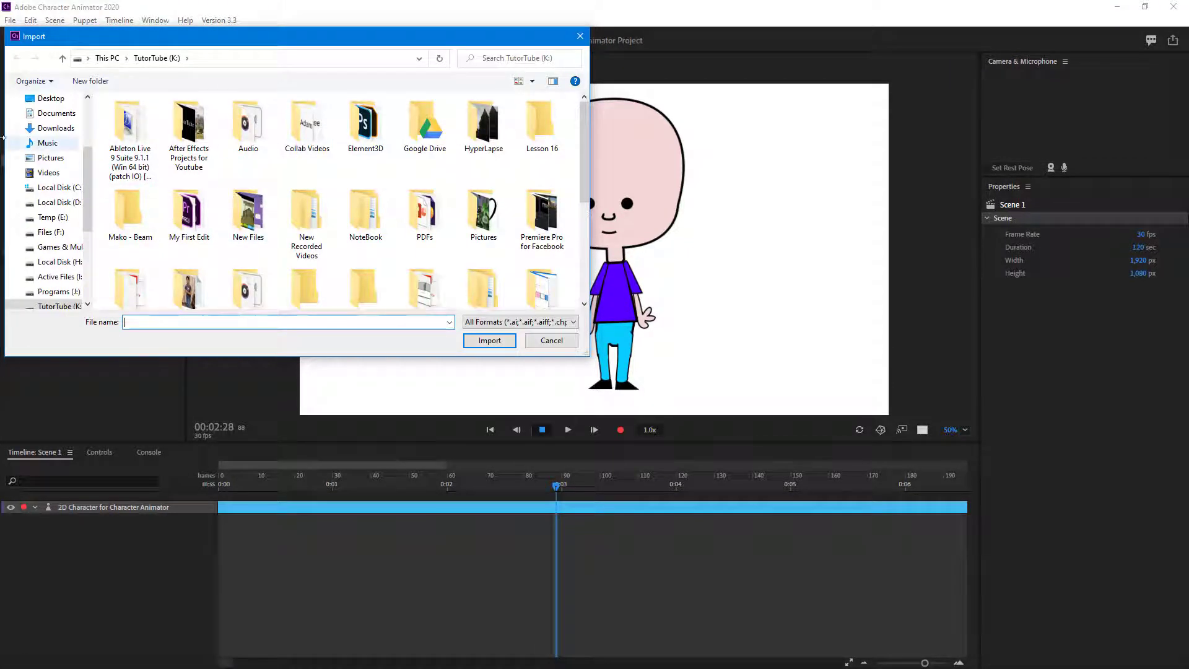
Import 5.jpg from the Dropbox Images folder into the project.
scroll(63, 165, up, 2)
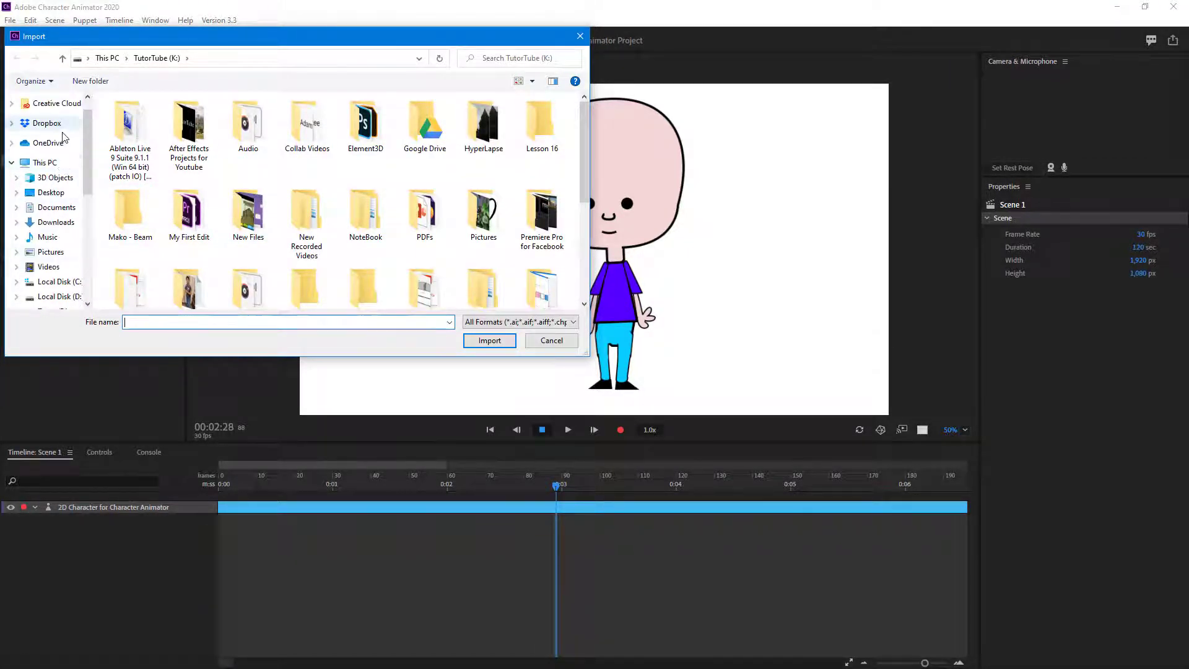
click(38, 123)
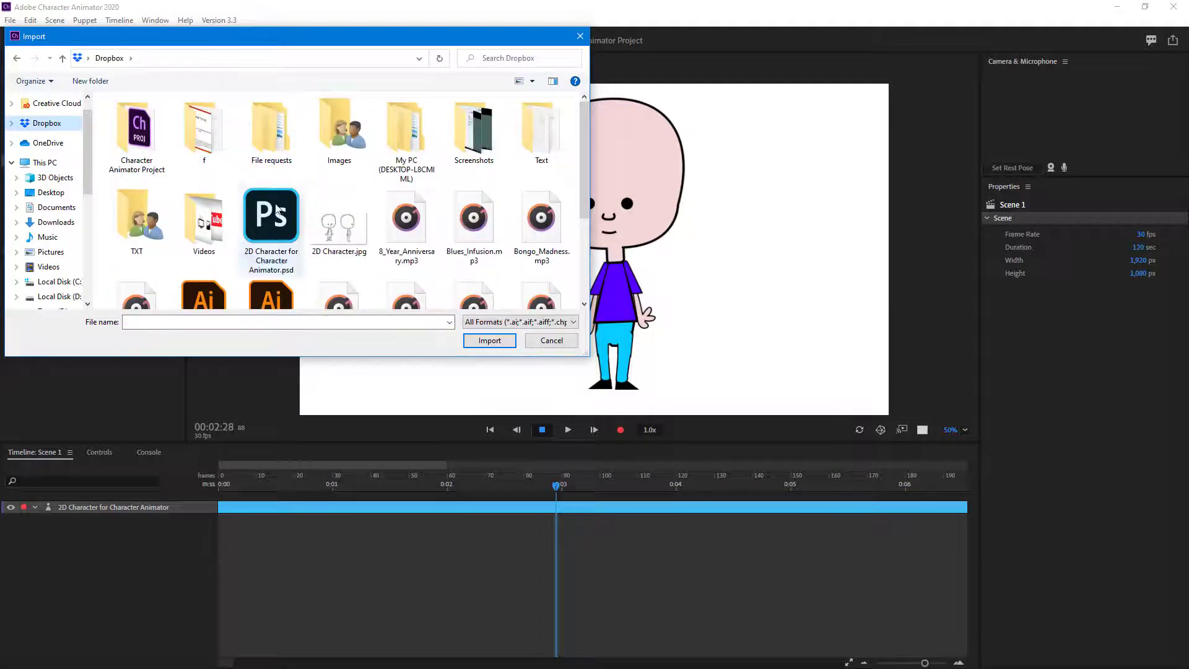
double_click(347, 123)
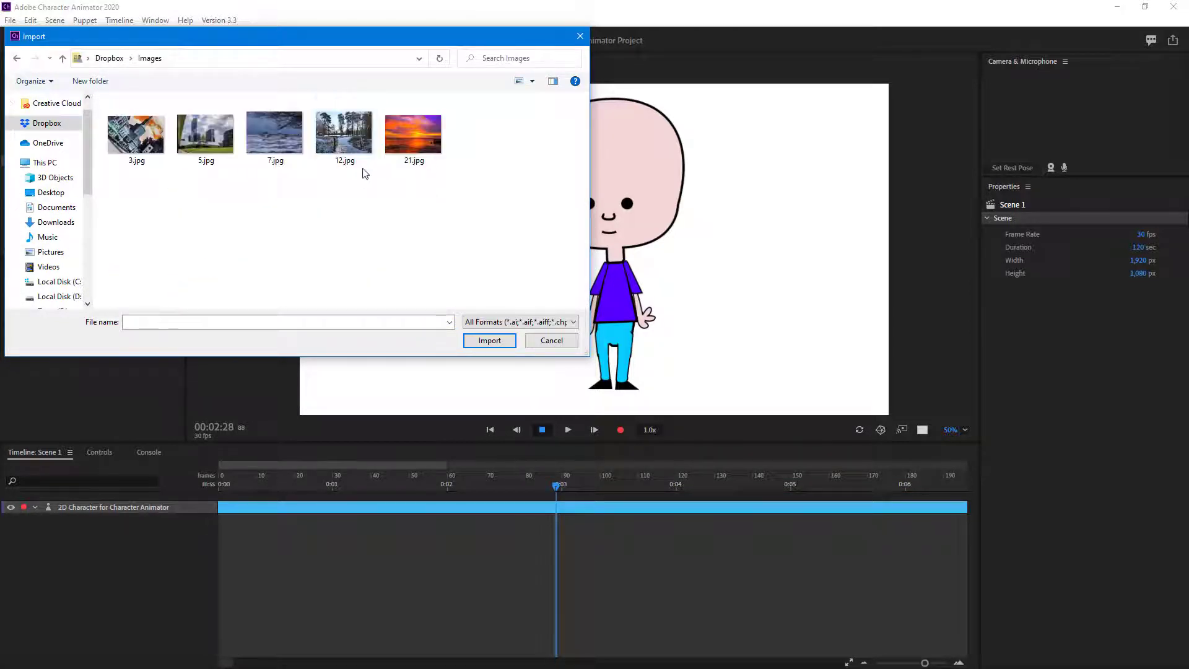
click(223, 139)
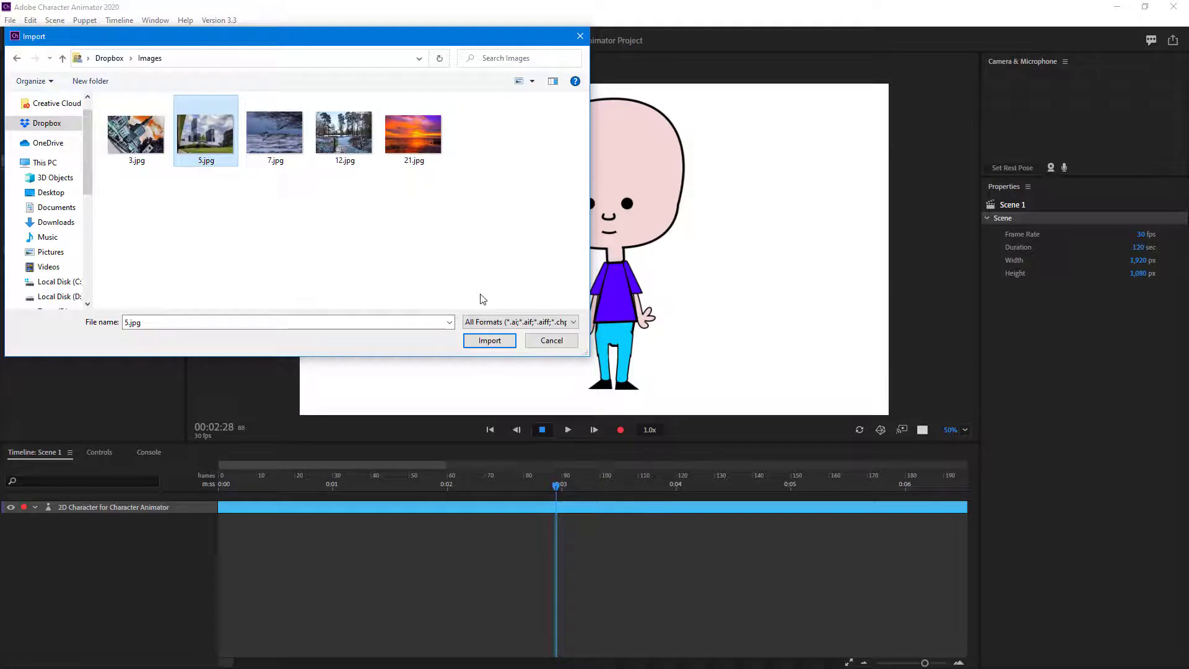
click(485, 341)
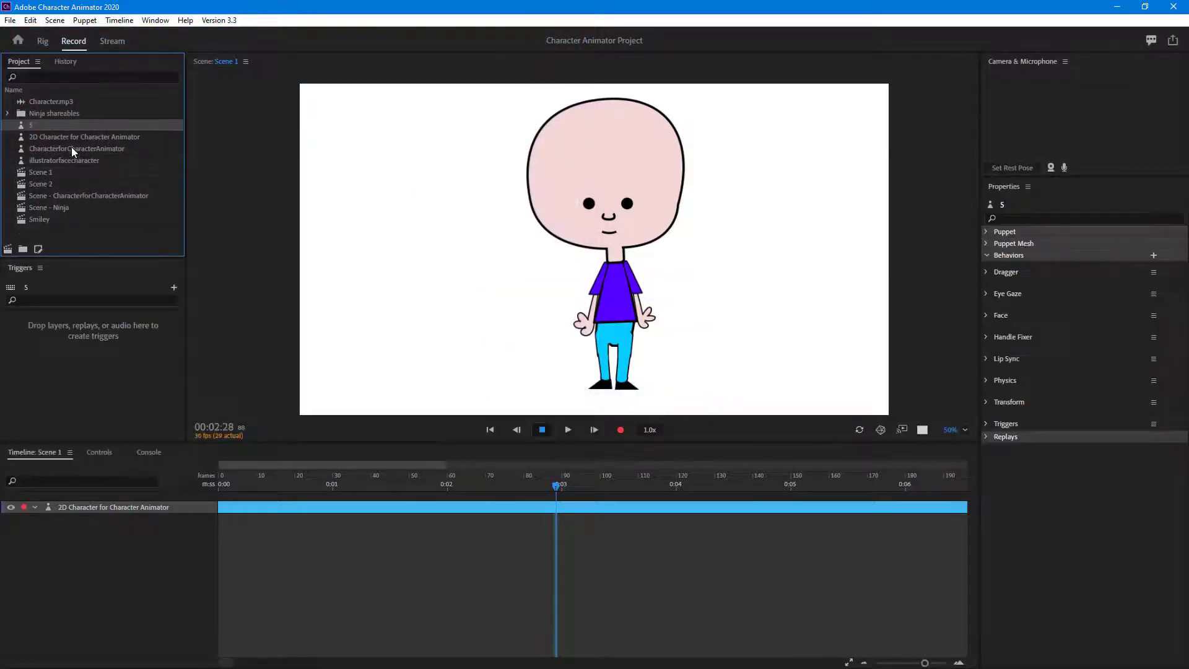
Place photo 5 on Scene 1's timeline as the city backdrop, then open Scene 2.
drag(36, 125, 120, 578)
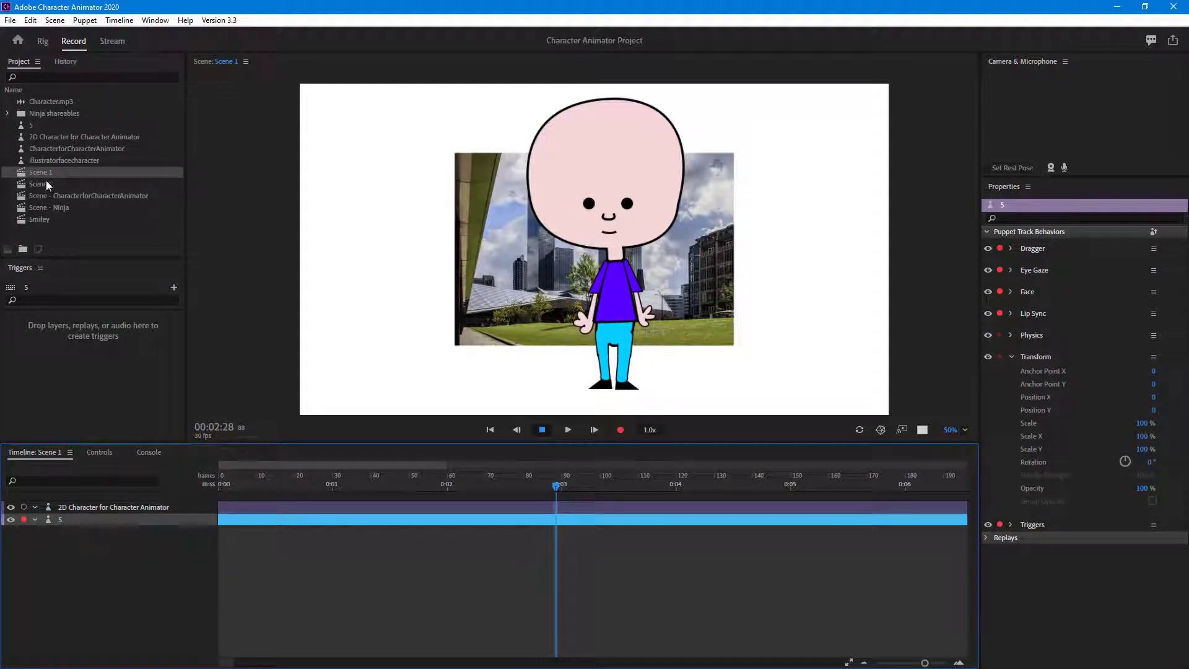
click(24, 184)
double_click(24, 186)
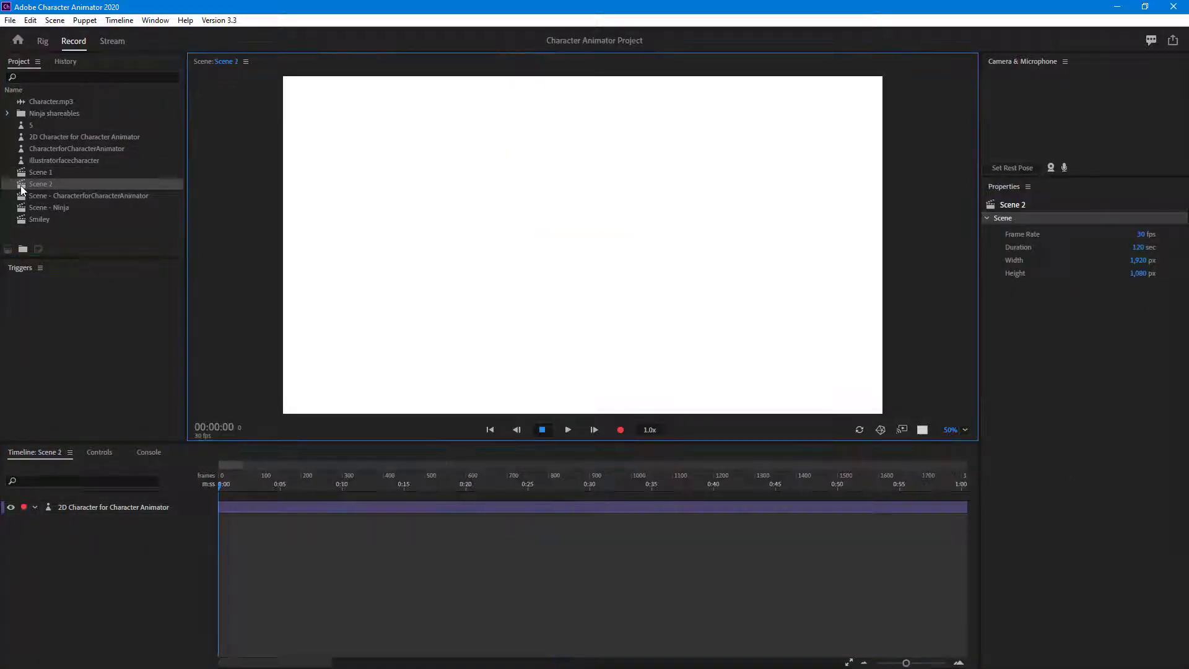
Import the 7.jpg snowy photo into the project.
click(10, 20)
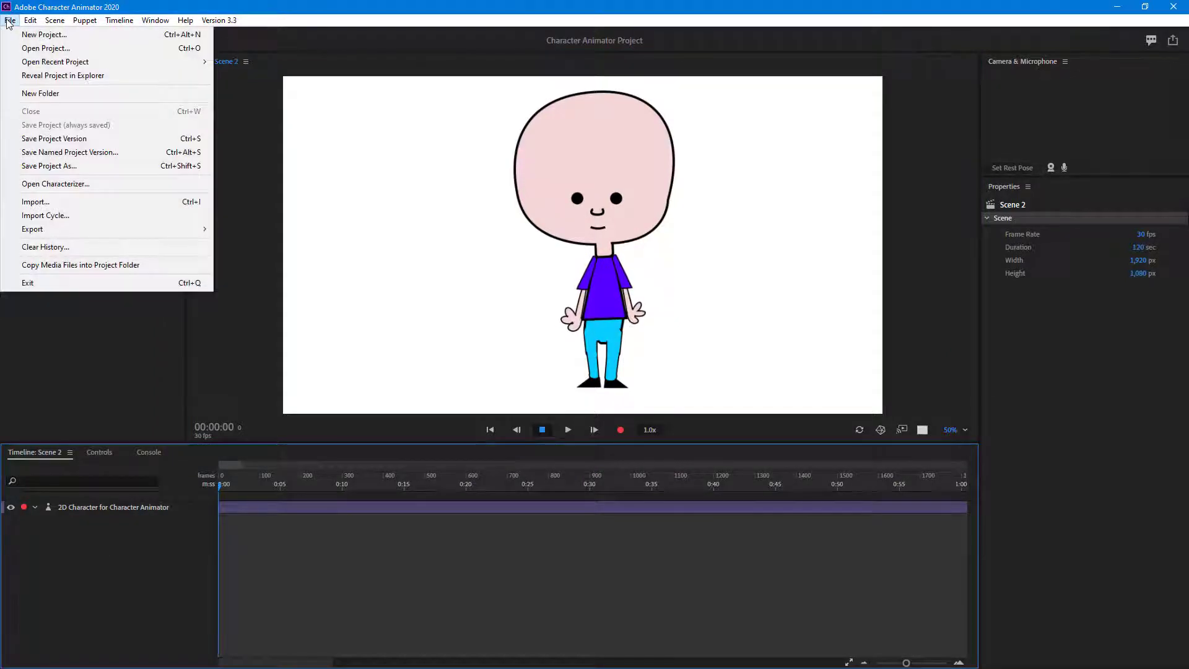
click(165, 202)
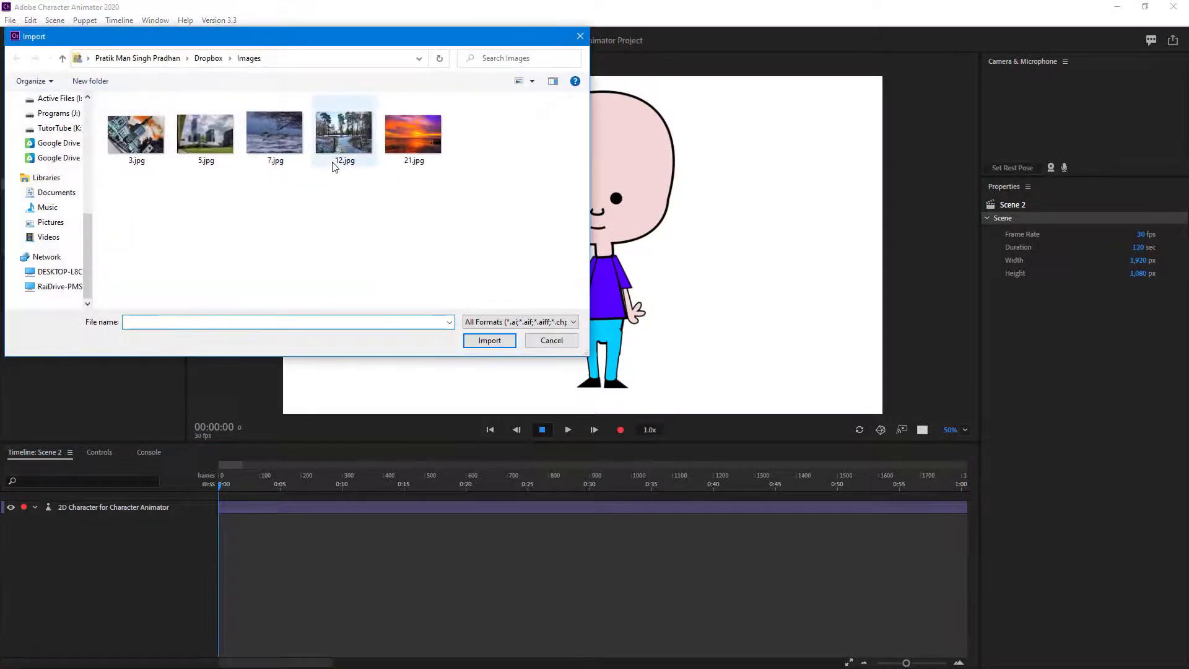
double_click(286, 147)
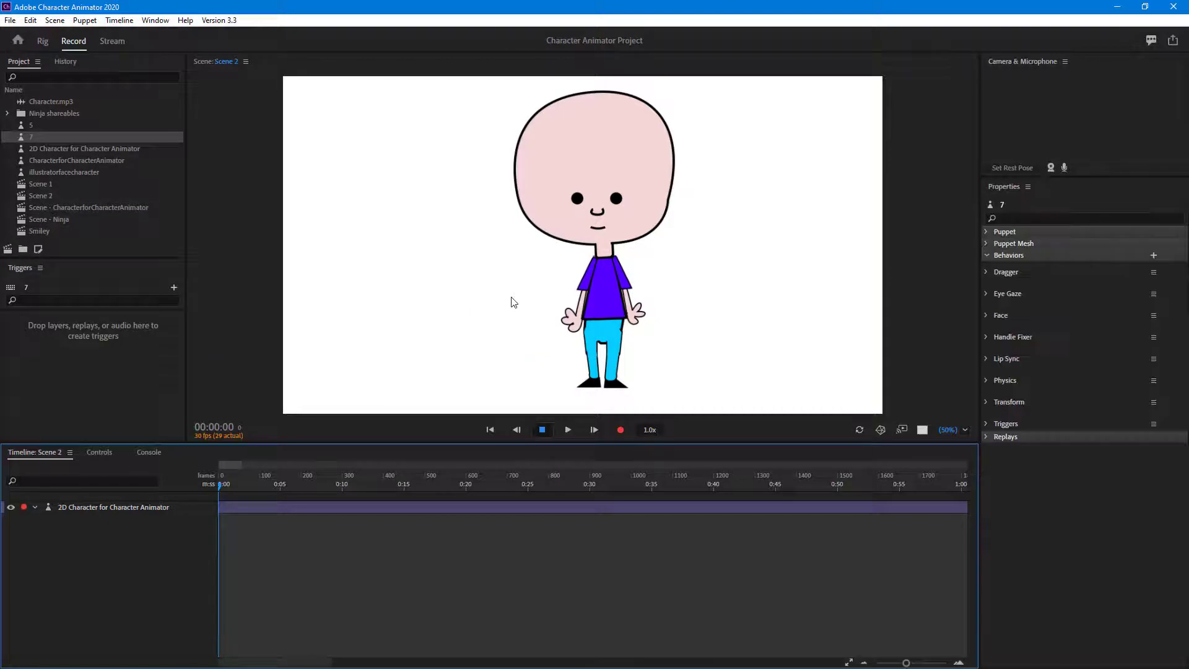
Add photo 7 to Scene 2's timeline and scale it to 232%.
drag(31, 136, 83, 526)
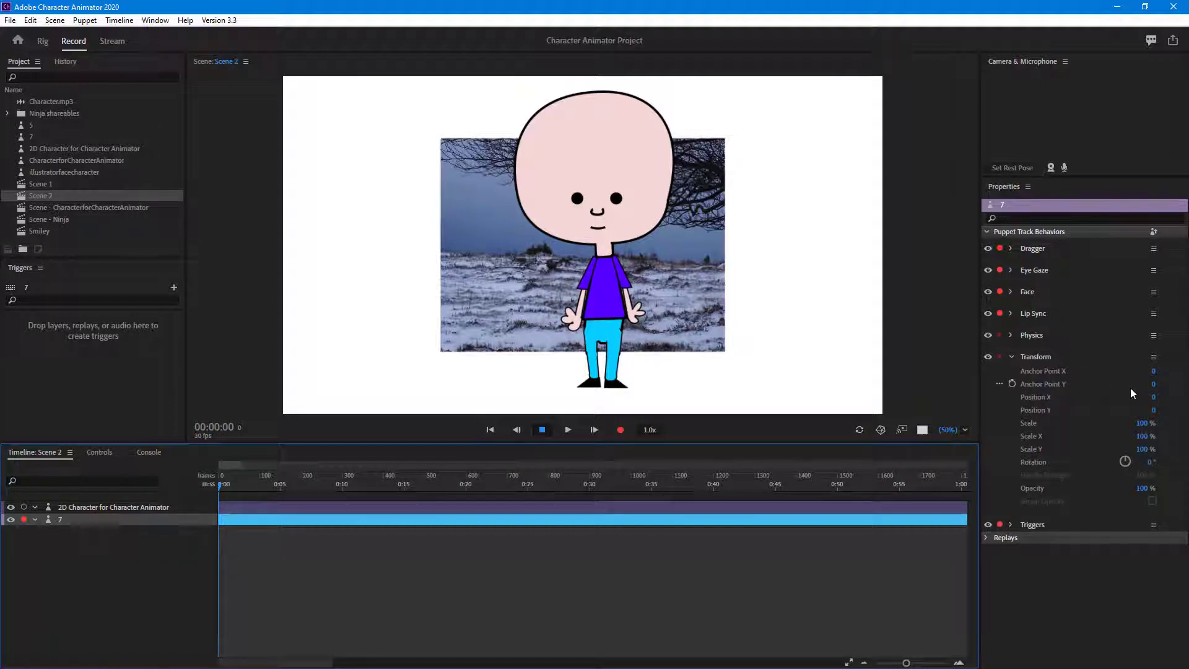
drag(1146, 428, 1186, 428)
double_click(13, 183)
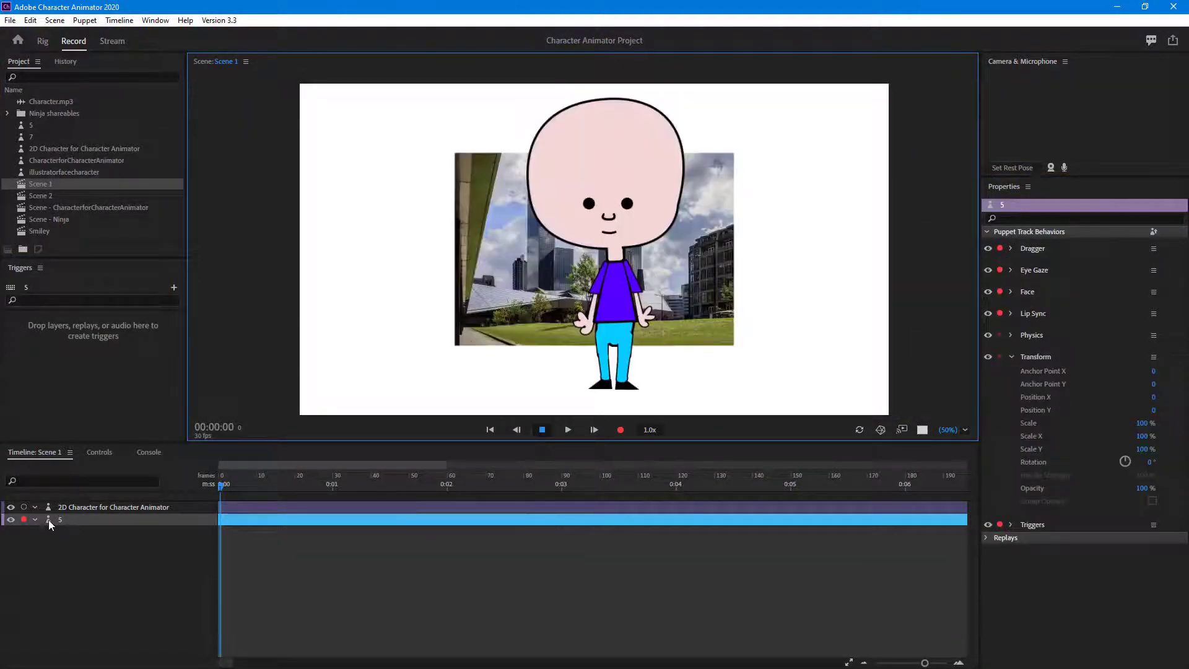
Scale Scene 1's city photo 5 to 203% and deselect its track.
drag(1146, 423, 1170, 423)
click(175, 582)
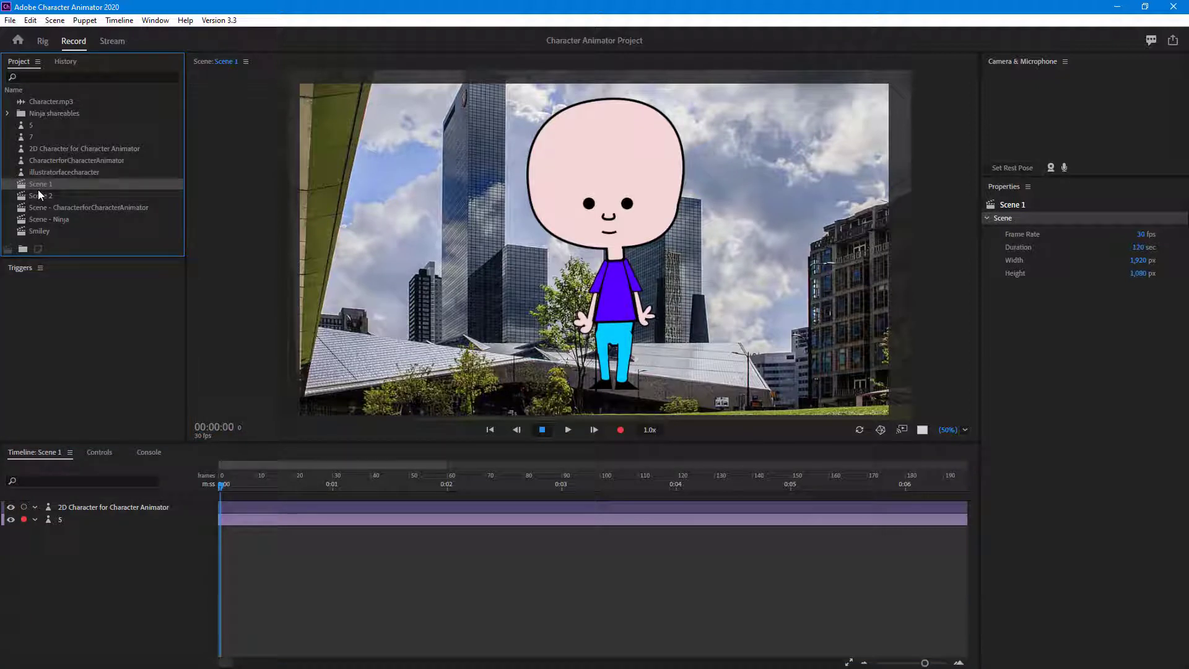
Create a new scene, keeping the default name Scene 3.
click(8, 113)
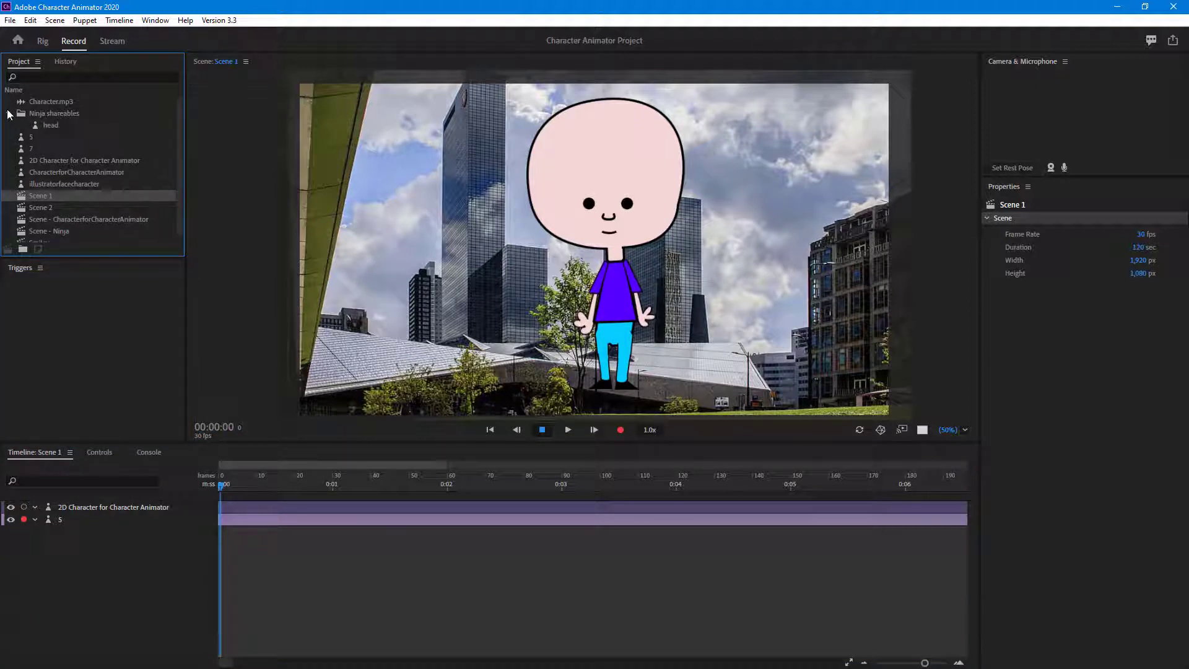
click(8, 113)
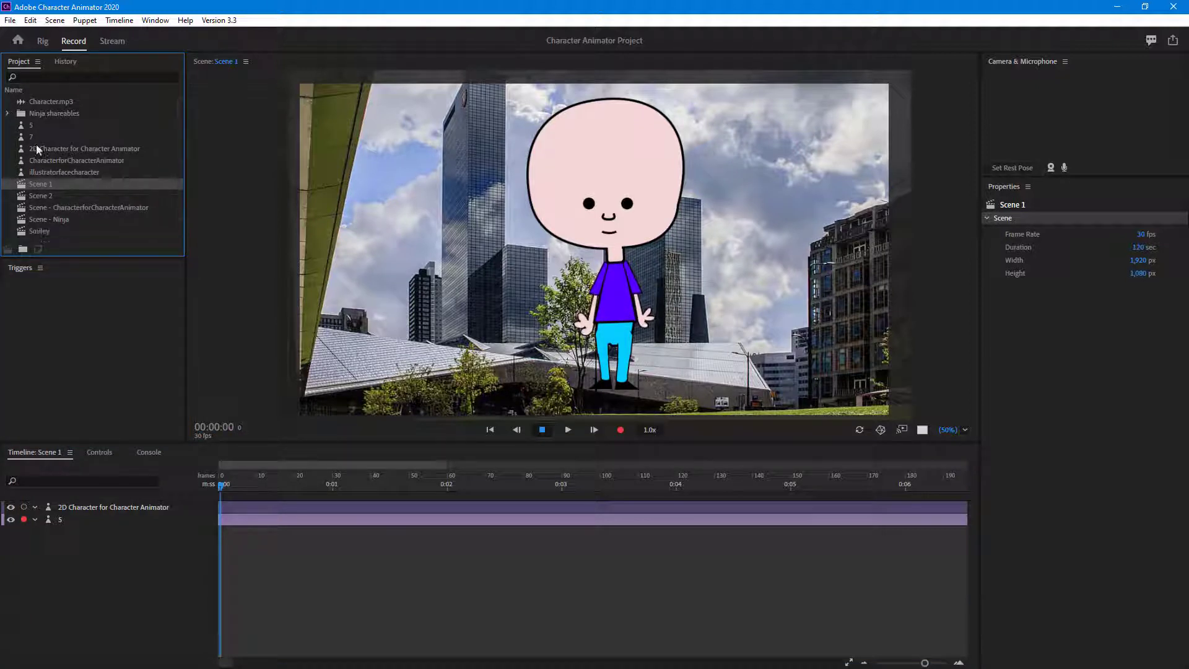
click(9, 21)
click(43, 22)
click(43, 22)
click(57, 33)
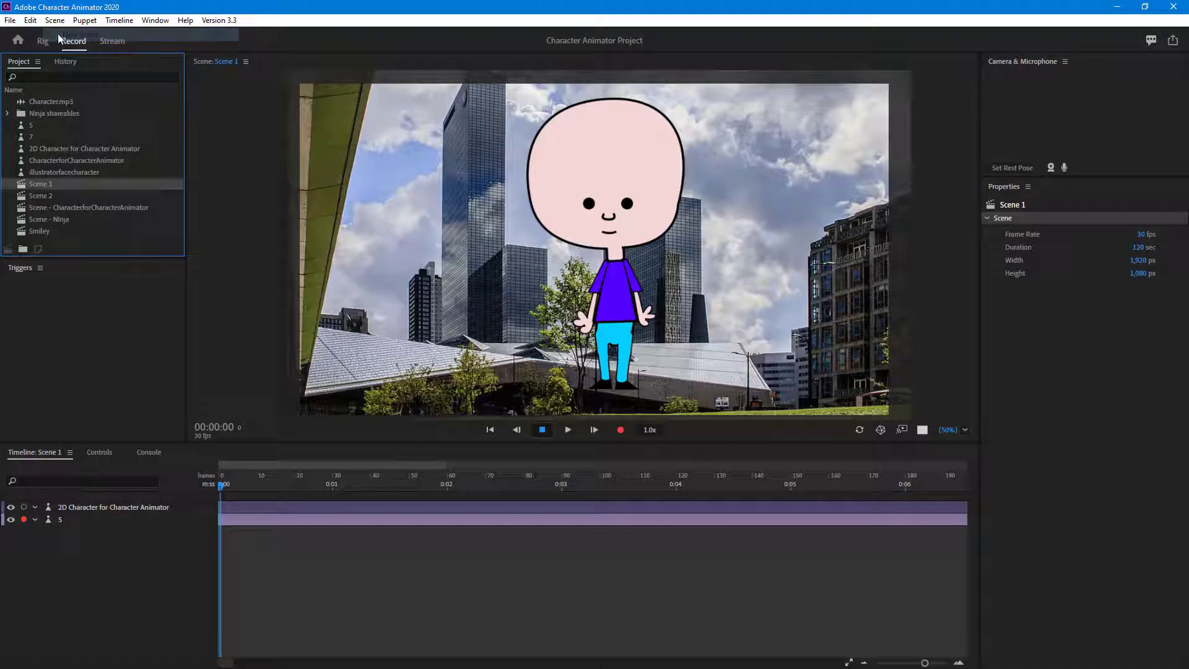
key(Return)
Rename Scene 3 to 'Master Scene' and select it in the project list.
right_click(49, 209)
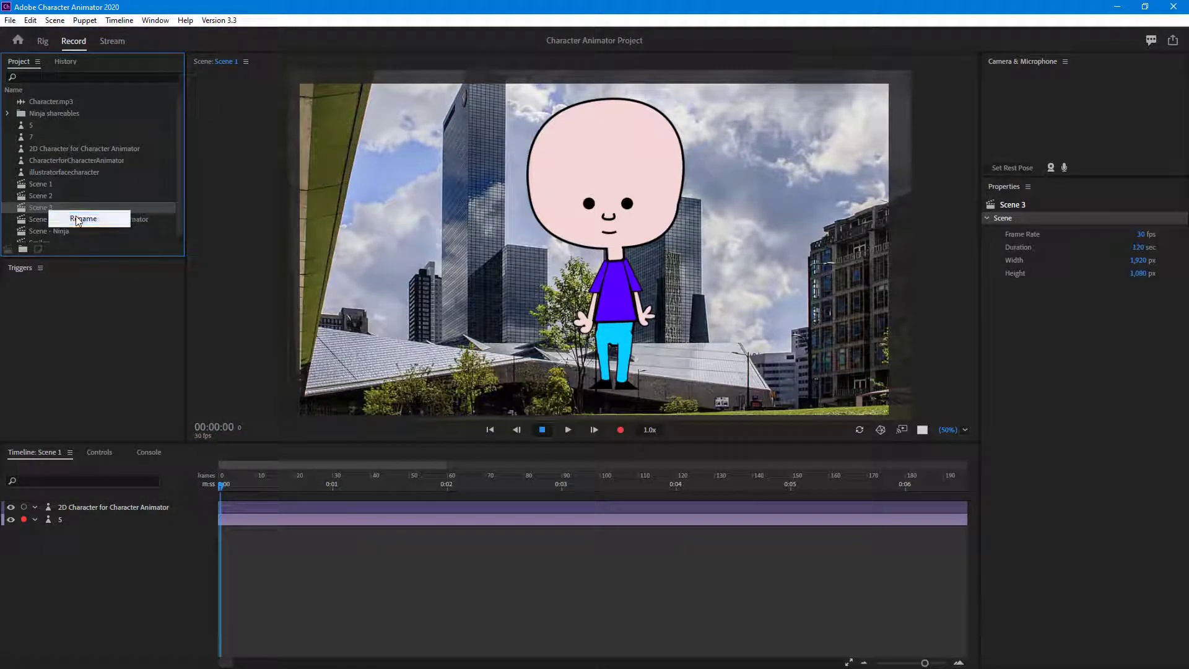
click(92, 218)
text(Mas)
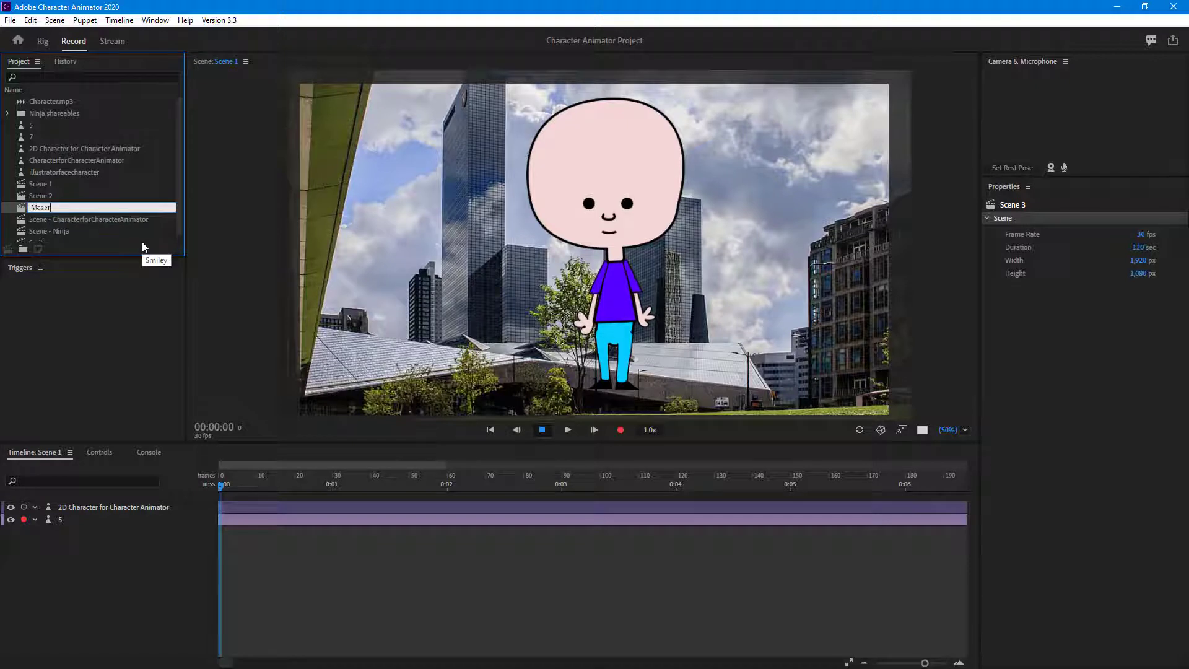
text(ter)
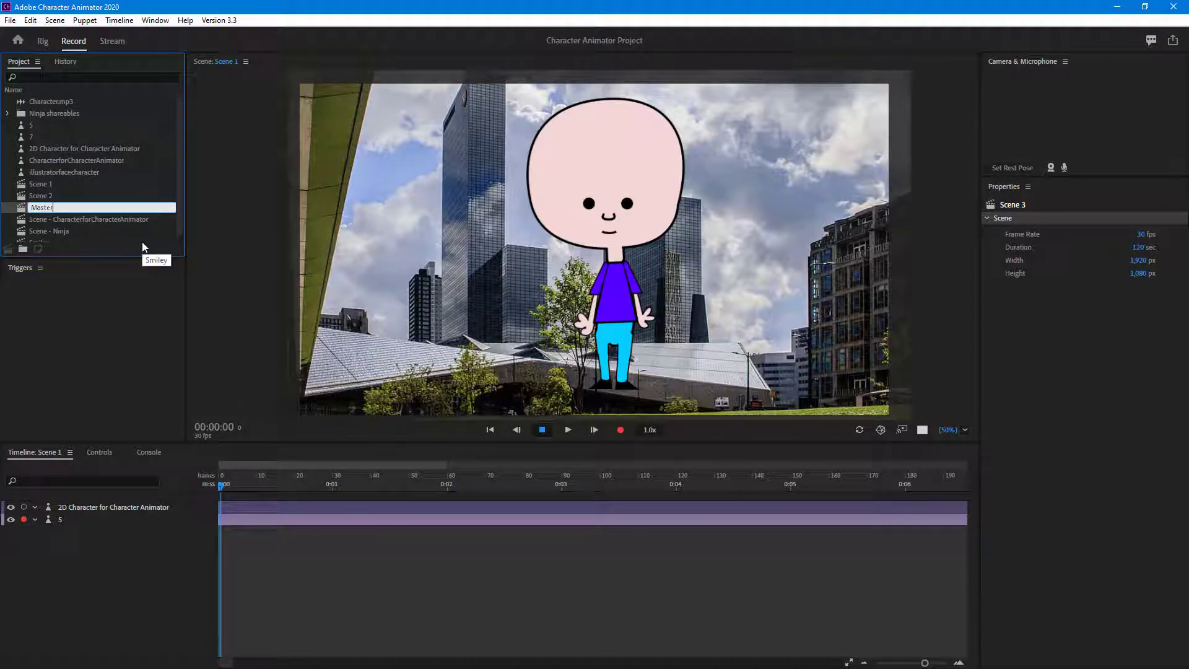
text( Scene)
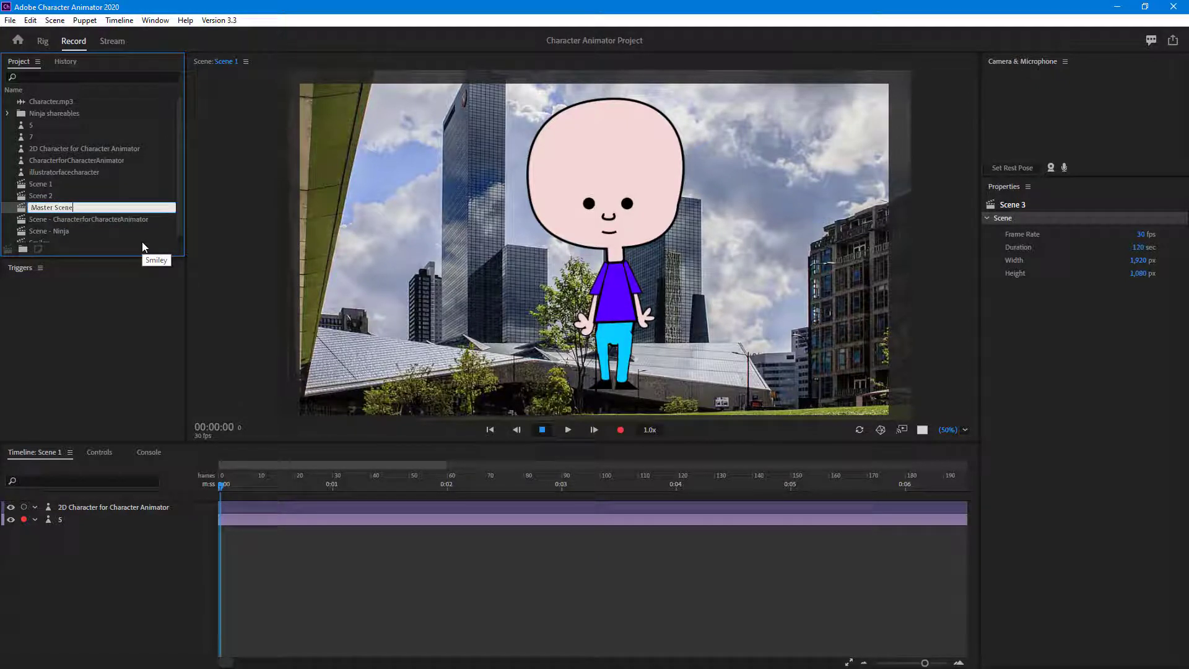
click(114, 158)
click(75, 205)
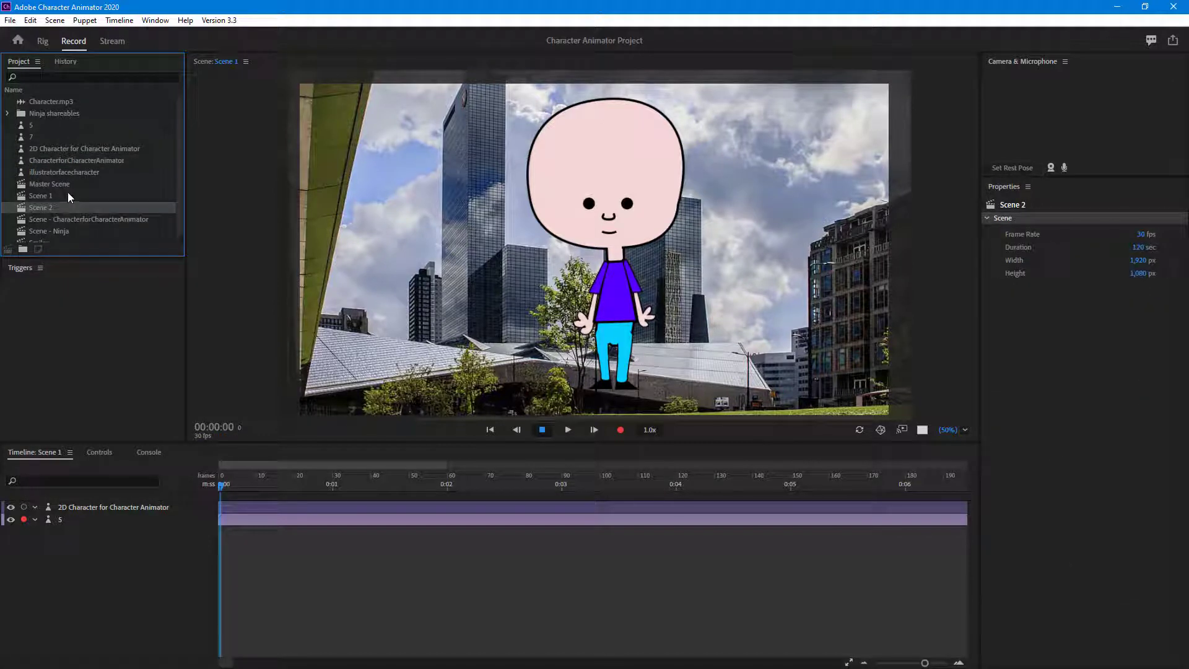
scroll(77, 223, down, 1)
scroll(76, 222, up, 1)
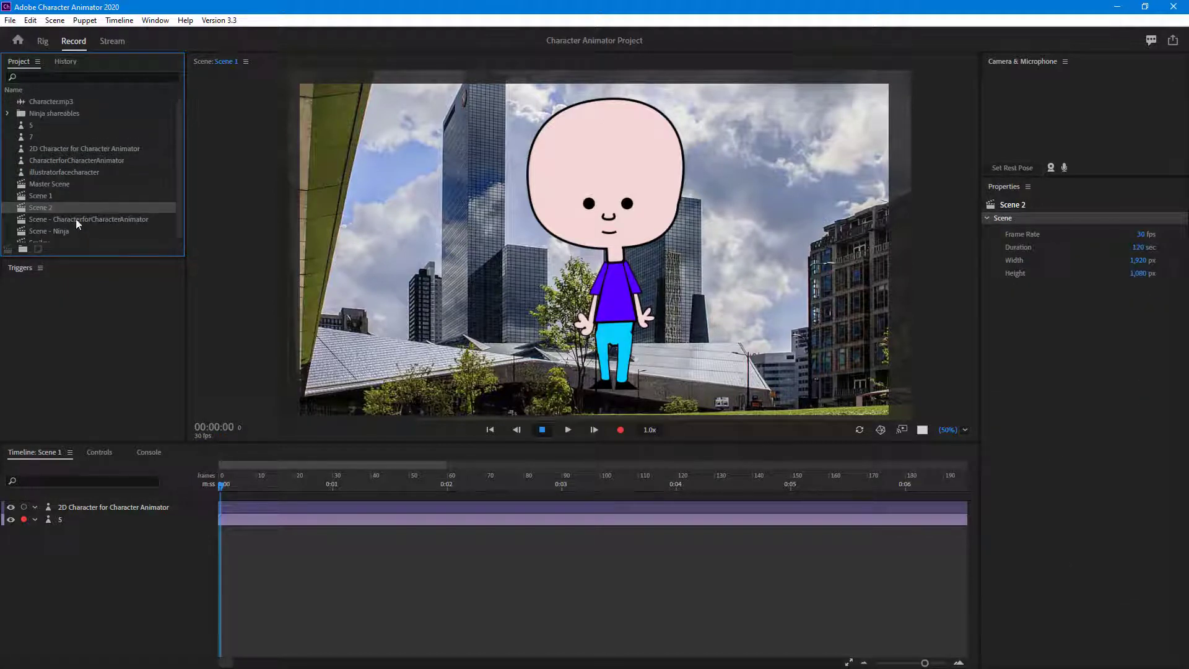
click(73, 182)
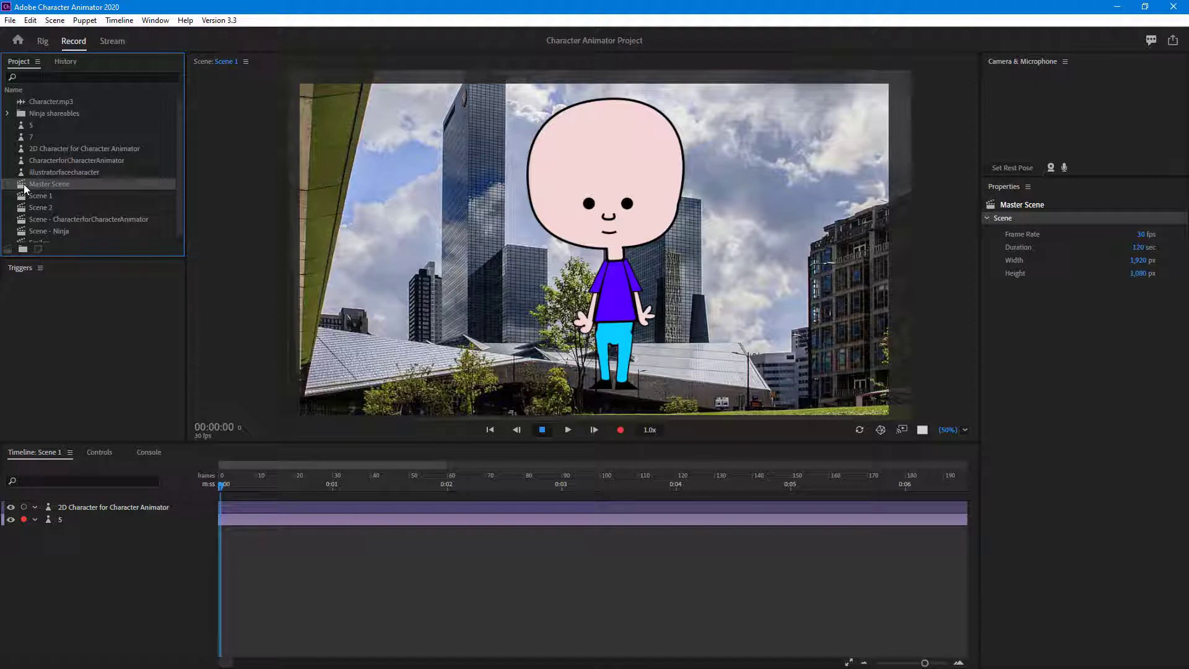
Open Master Scene and add Scene 1 and Scene 2 to its timeline as two tracks.
double_click(24, 185)
drag(99, 450, 109, 526)
drag(22, 206, 154, 565)
Move the playhead to 00:05:07 and select the Scene 1 track.
drag(280, 485, 145, 493)
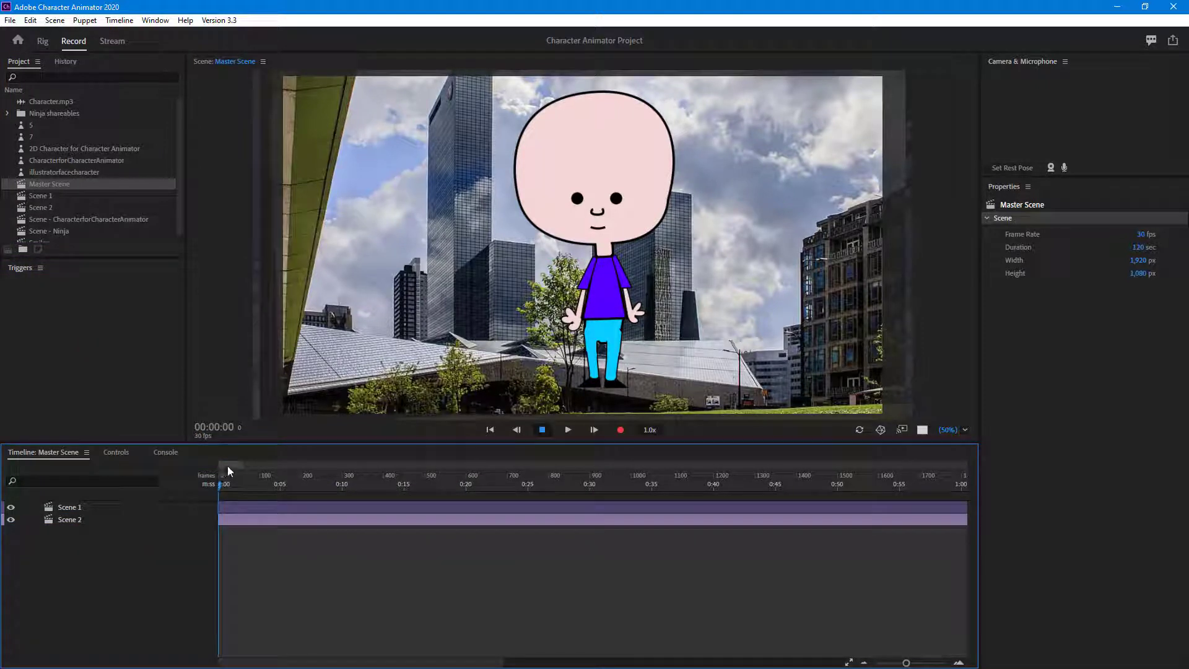
mouse_move(297, 492)
mouse_down()
mouse_move(351, 486)
mouse_move(195, 487)
mouse_move(303, 493)
mouse_move(293, 494)
mouse_up()
click(302, 509)
click(306, 517)
click(302, 503)
drag(292, 484, 284, 484)
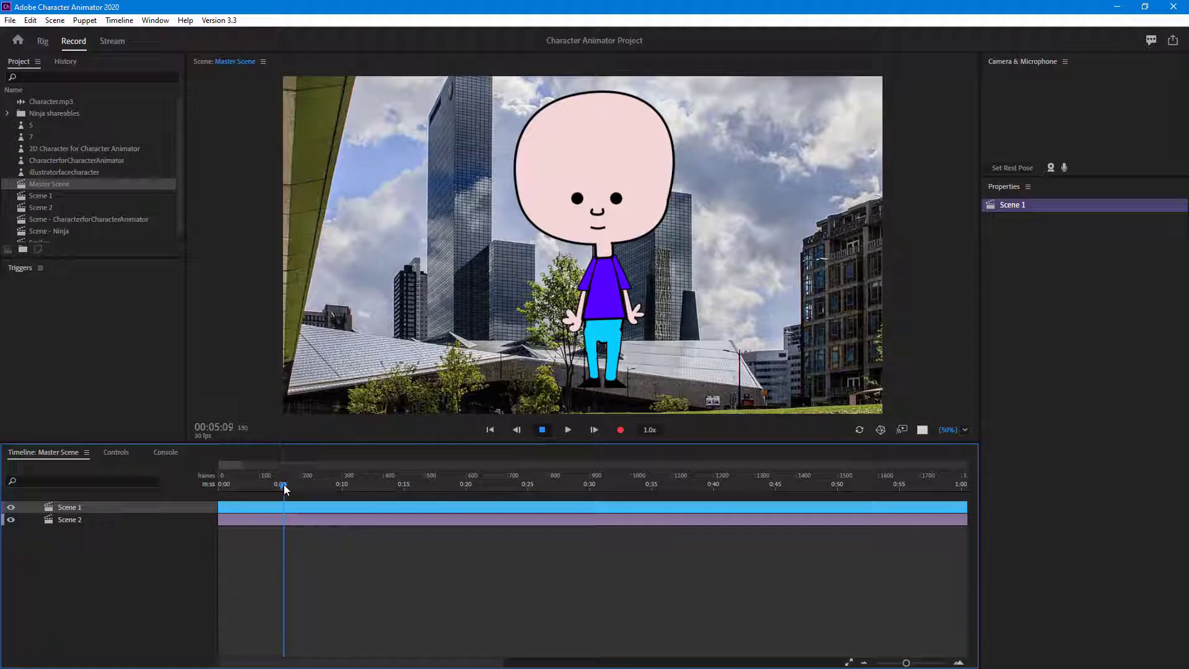
Split both the Scene 1 and Scene 2 tracks at the playhead with Edit > Split.
shift+click(303, 519)
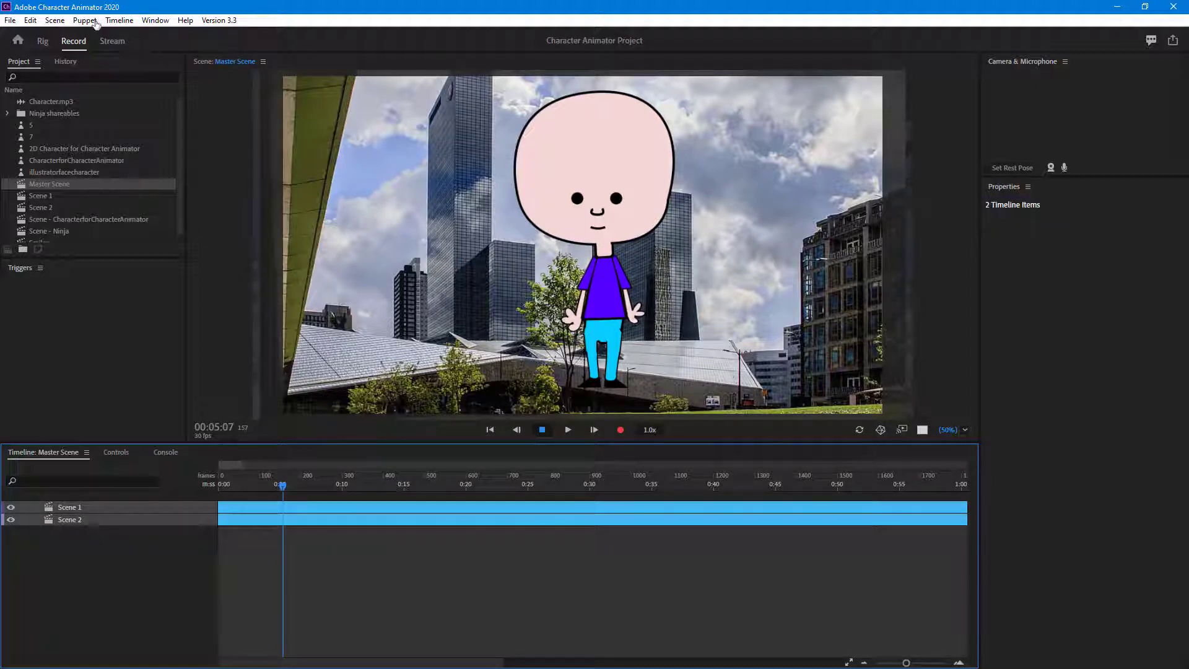
click(51, 21)
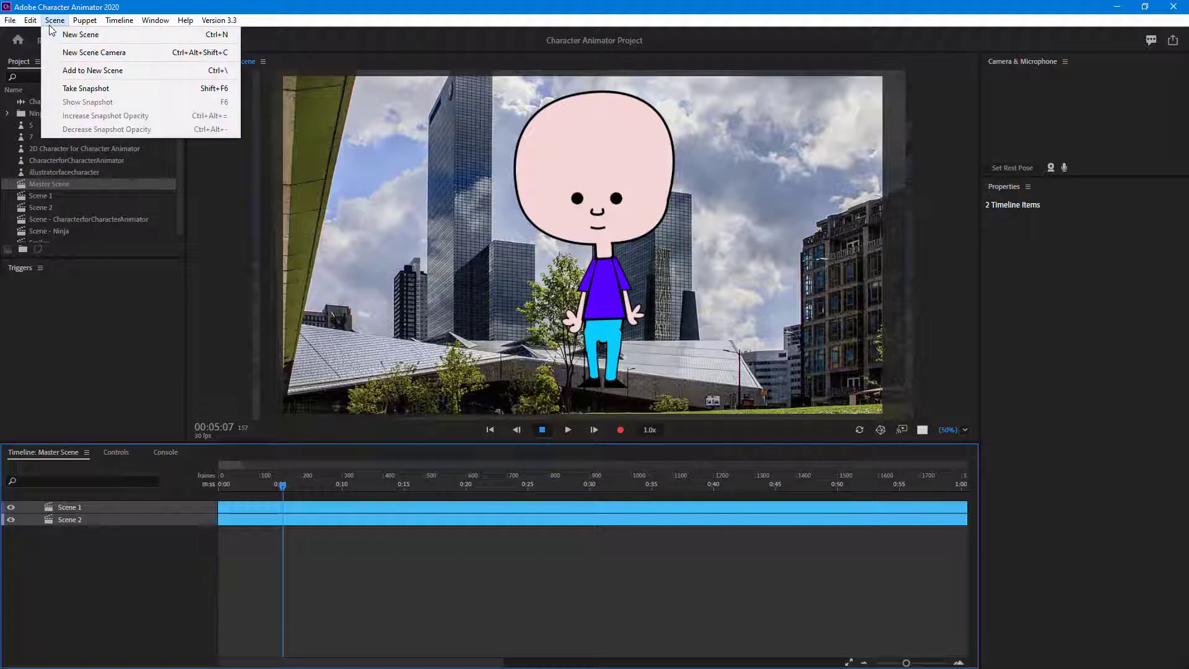
click(30, 20)
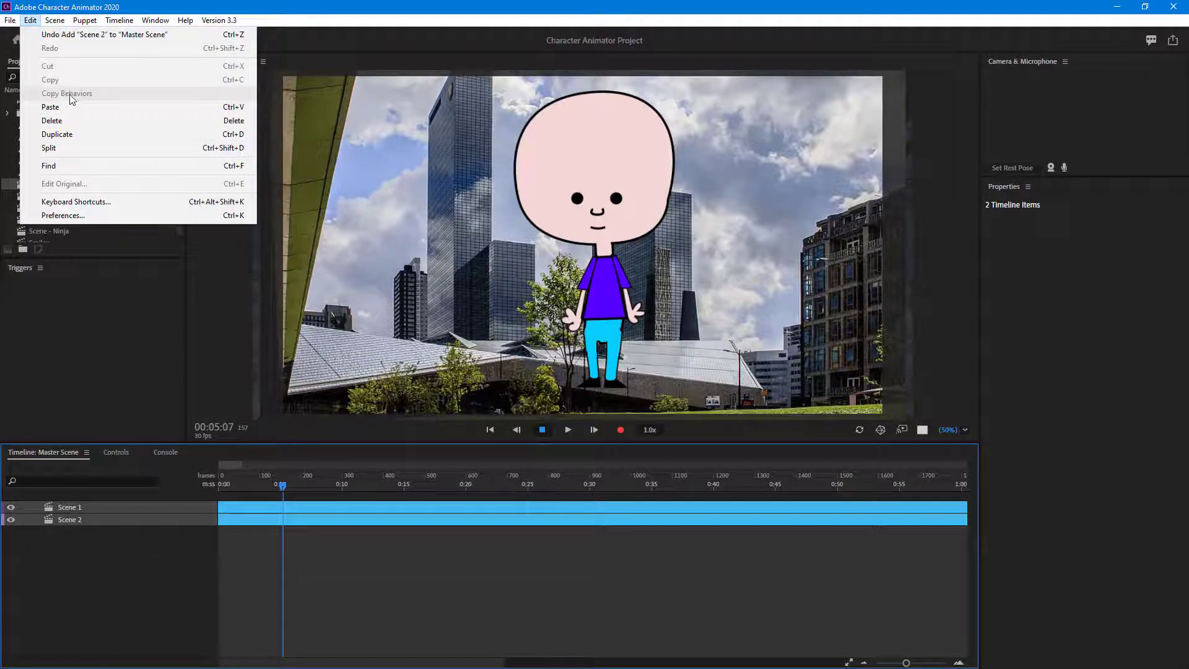
mouse_move(54, 20)
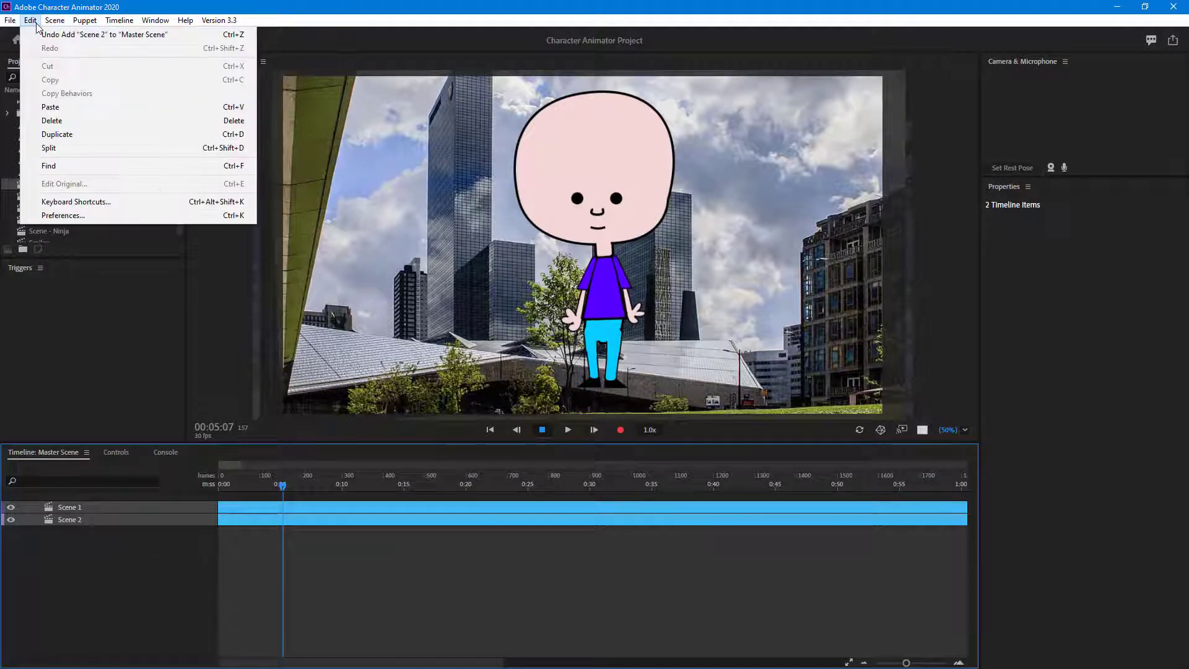
click(50, 148)
Delete the trailing parts of both tracks and move Scene 2 to start where Scene 1 ends.
click(333, 533)
key(Delete)
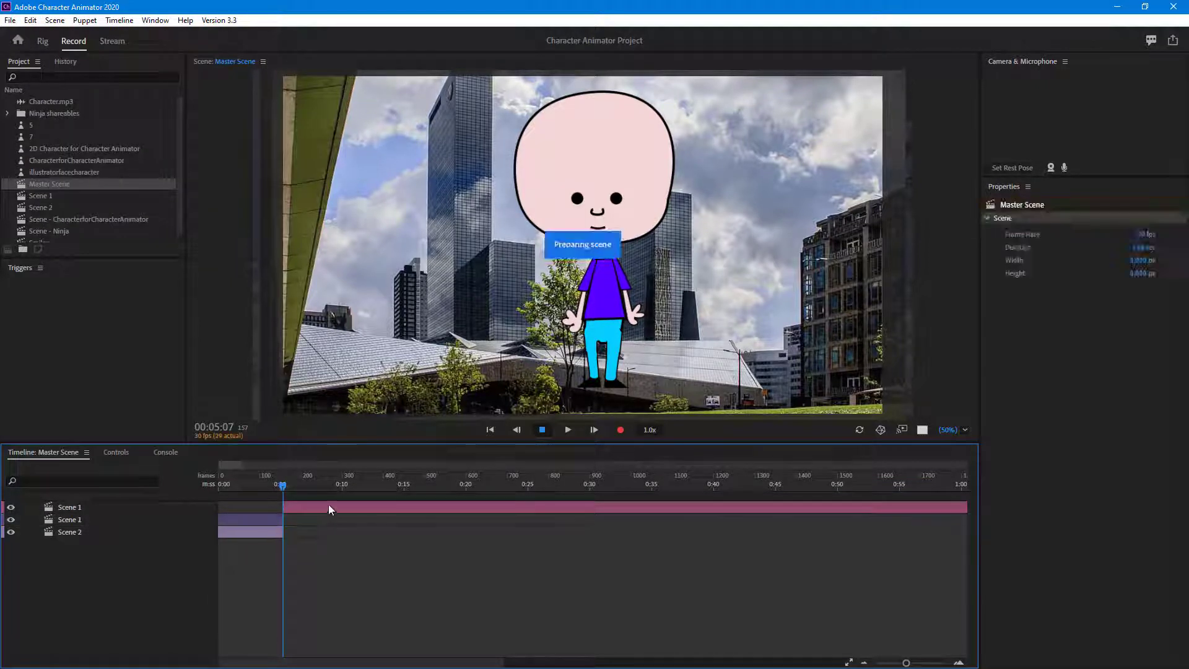
click(328, 504)
key(Delete)
drag(269, 522, 191, 503)
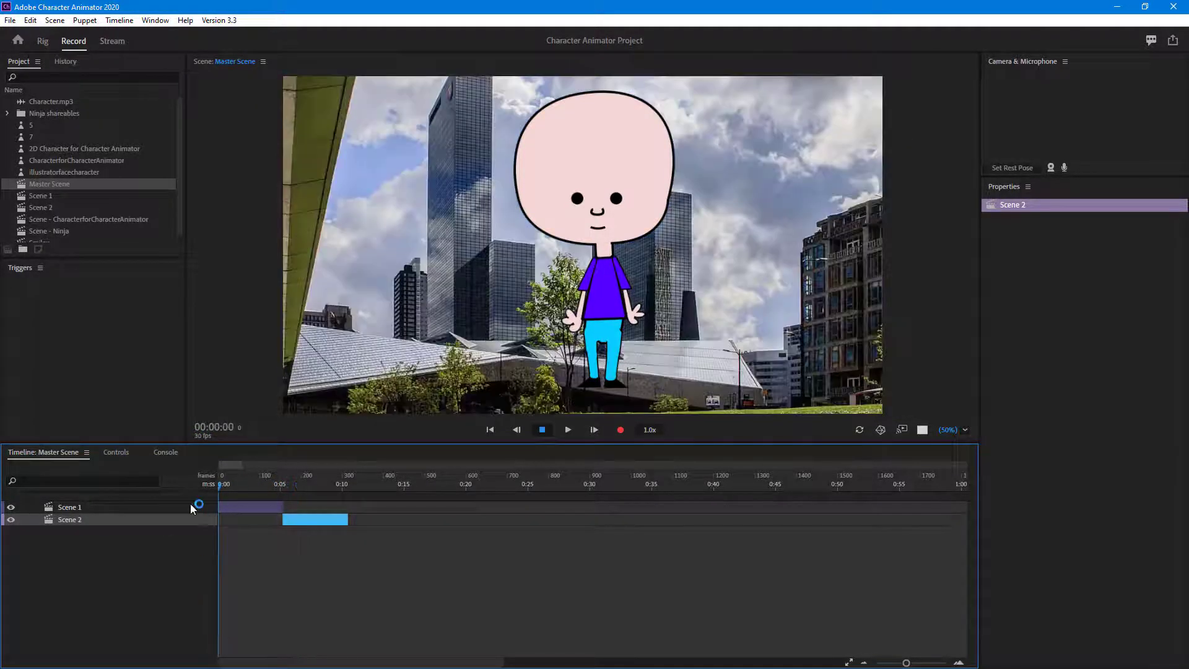
double_click(246, 507)
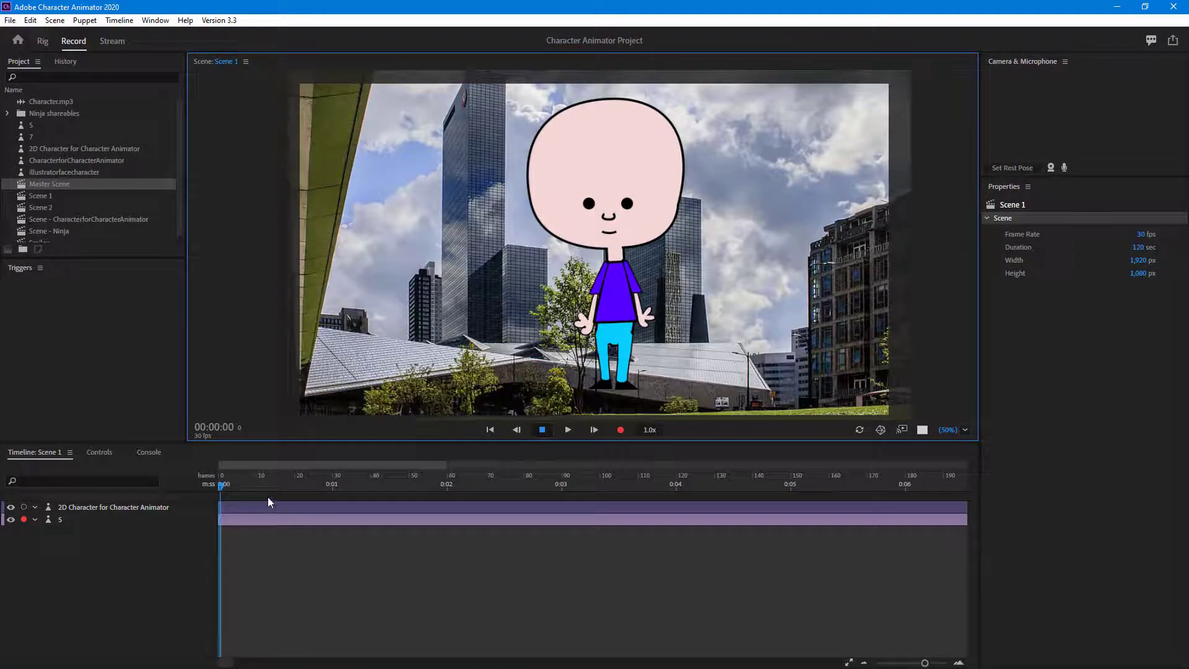
Arm the 2D Character track in Scene 1 and test its walk with the Right arrow key.
click(132, 508)
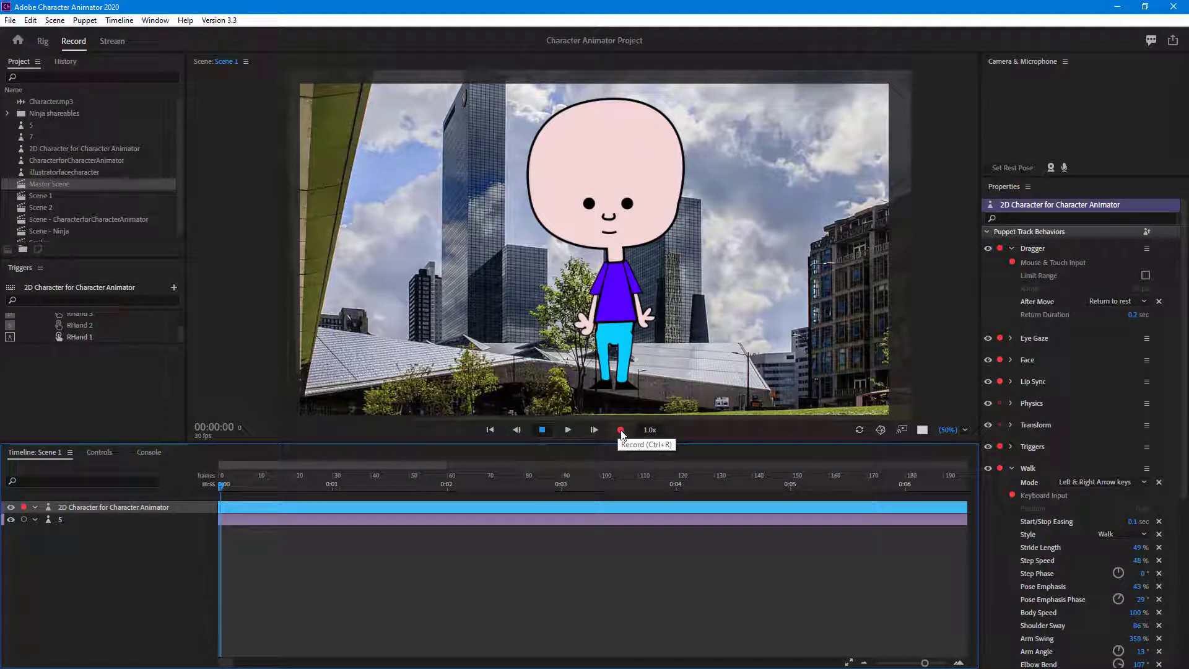
click(764, 322)
key(Right)
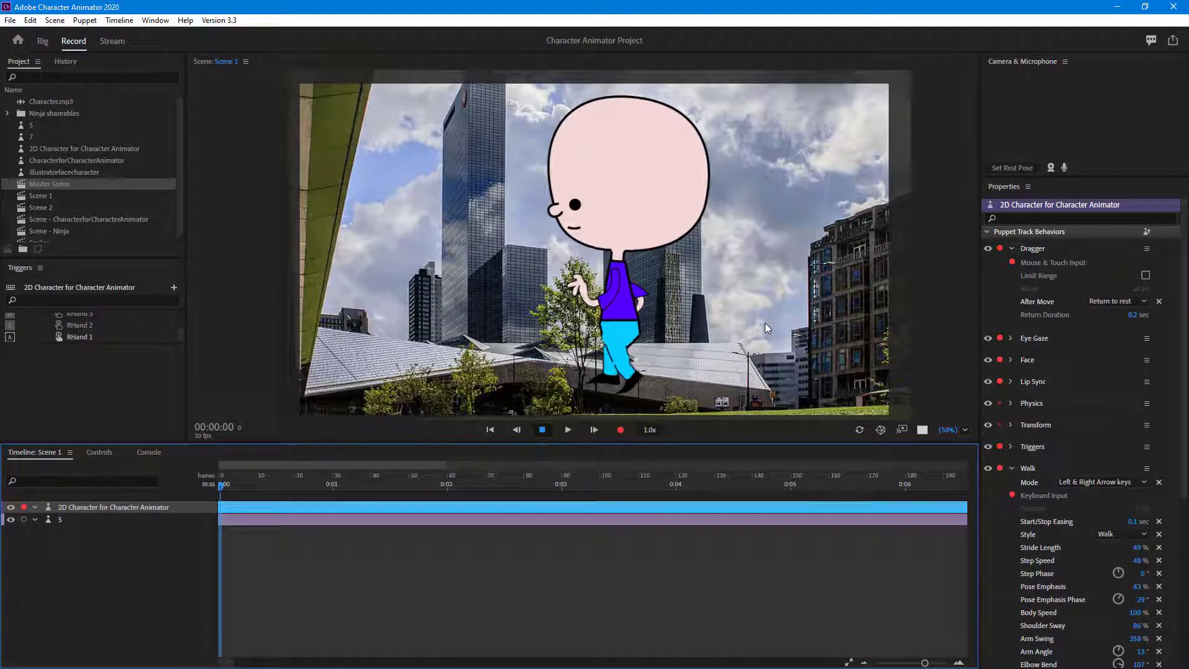
scroll(1125, 432, down, 4)
Set the Walk Step Speed to 100% and test it with the Right and Left arrows.
scroll(1112, 454, up, 2)
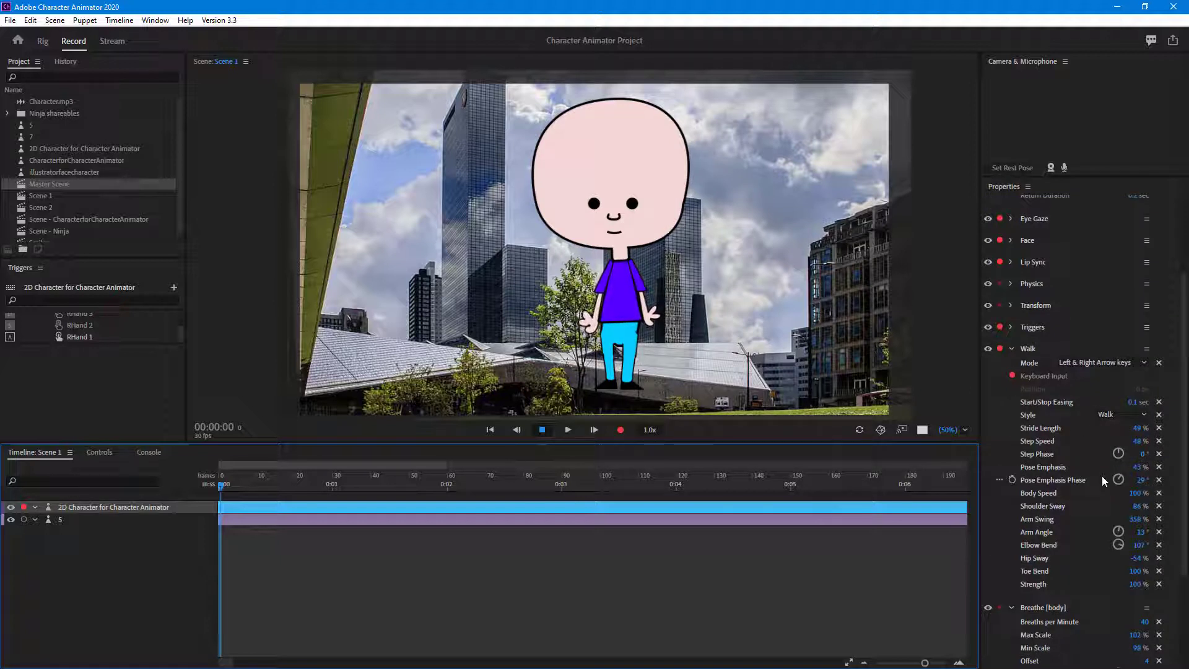
click(1038, 365)
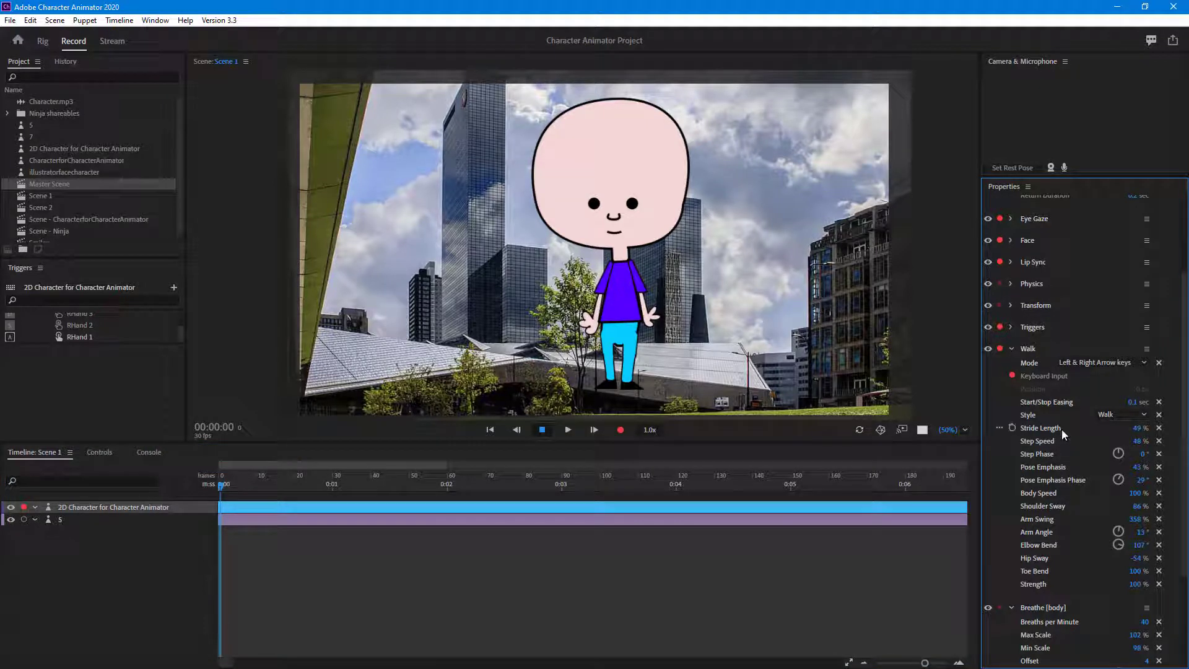
click(1142, 441)
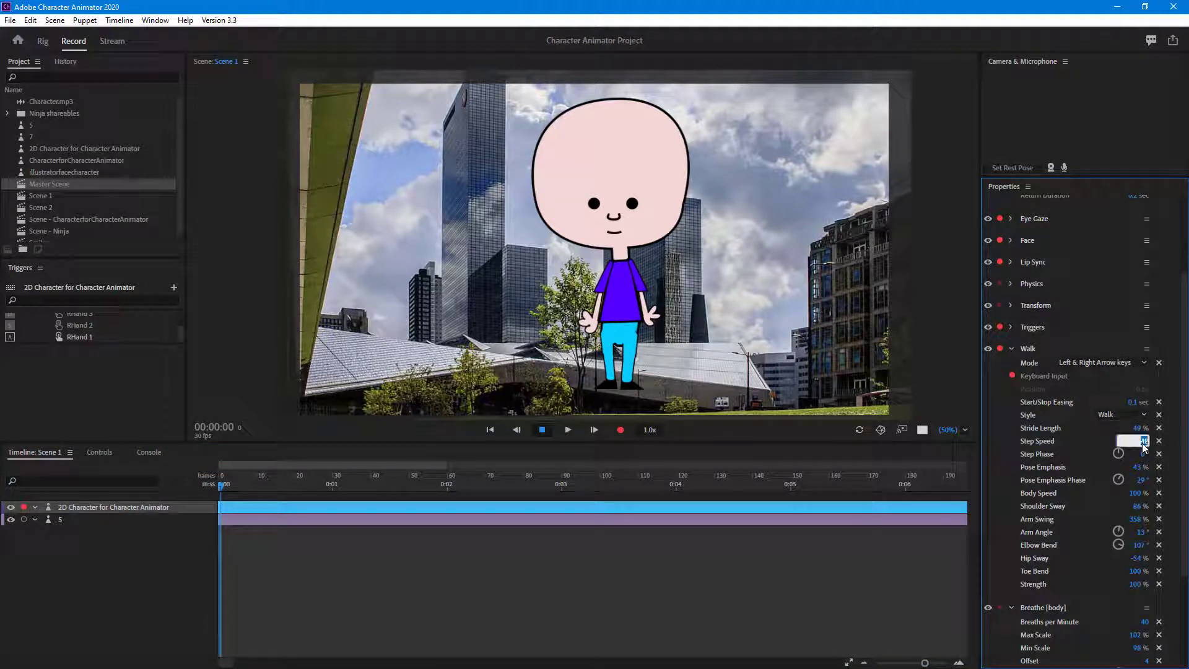
text(100)
key(Return)
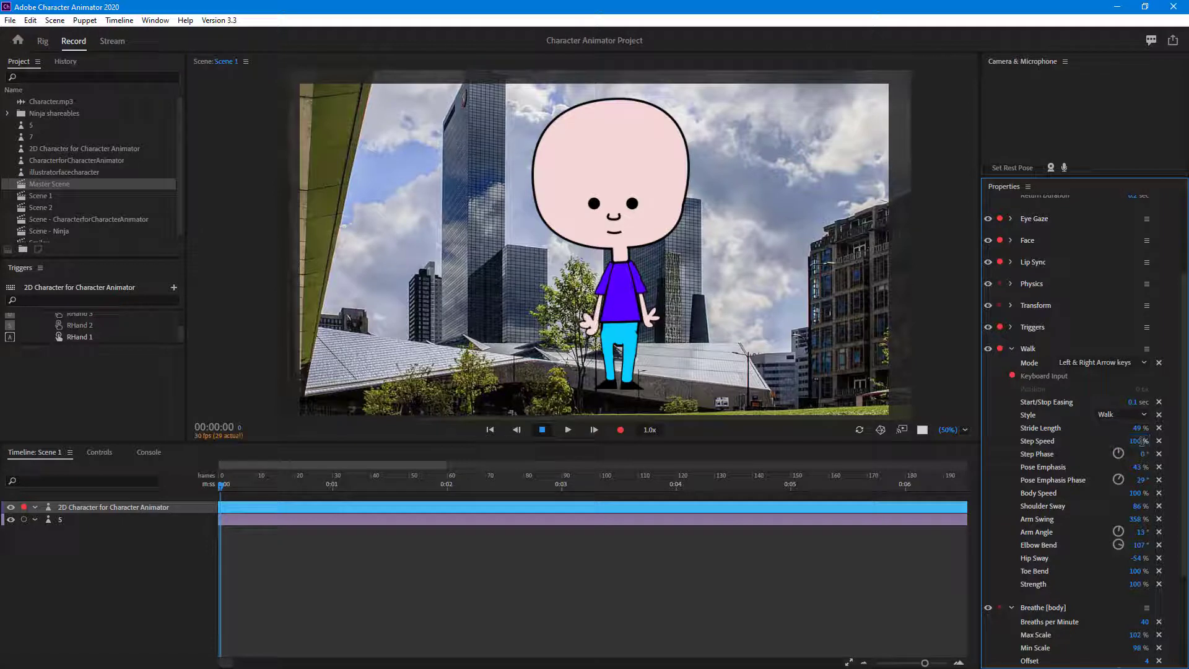
key(Right)
key(Left)
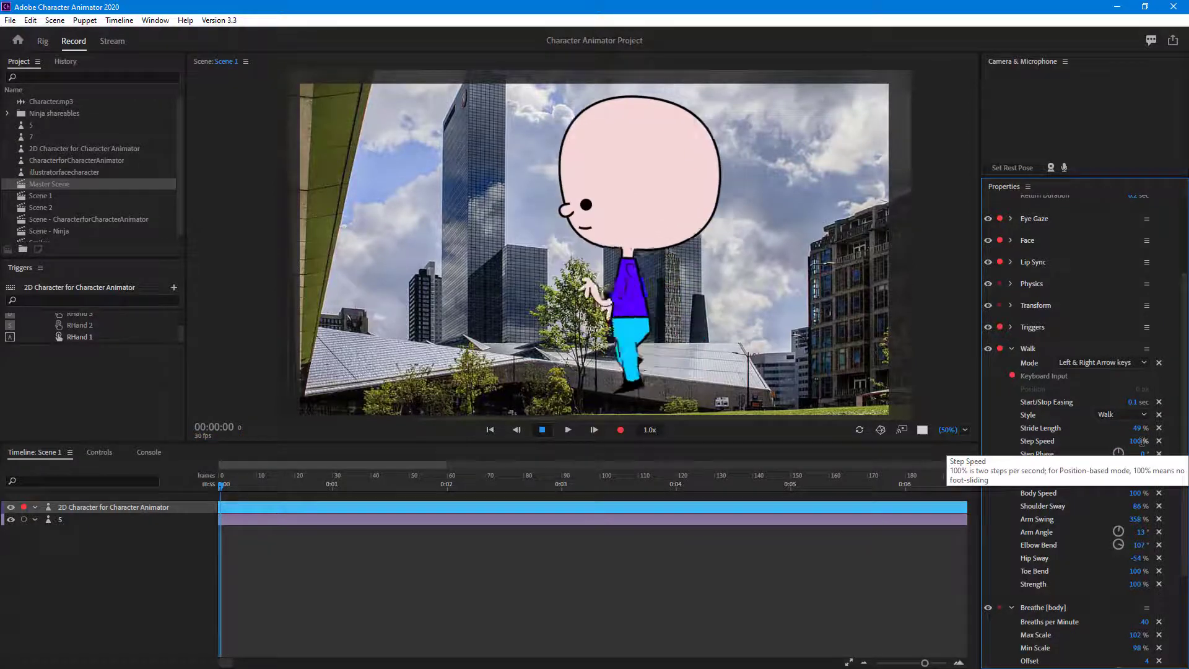
Record a 7.8-second walk take with the character exiting right, then open Master Scene.
click(619, 432)
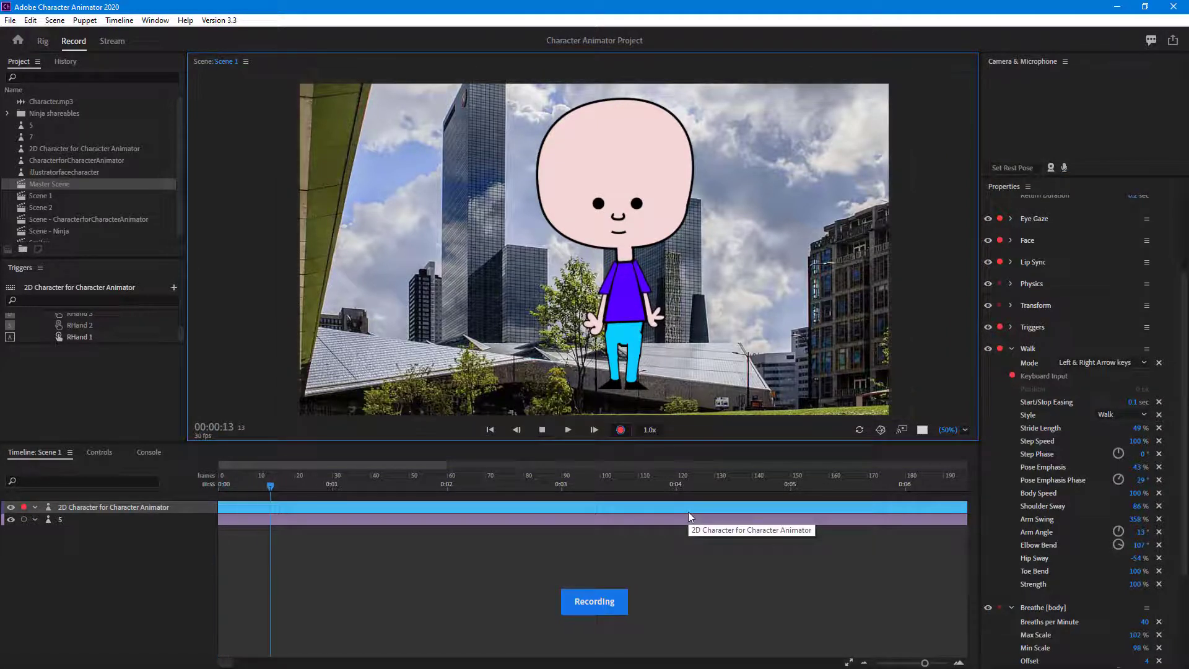
key(Right)
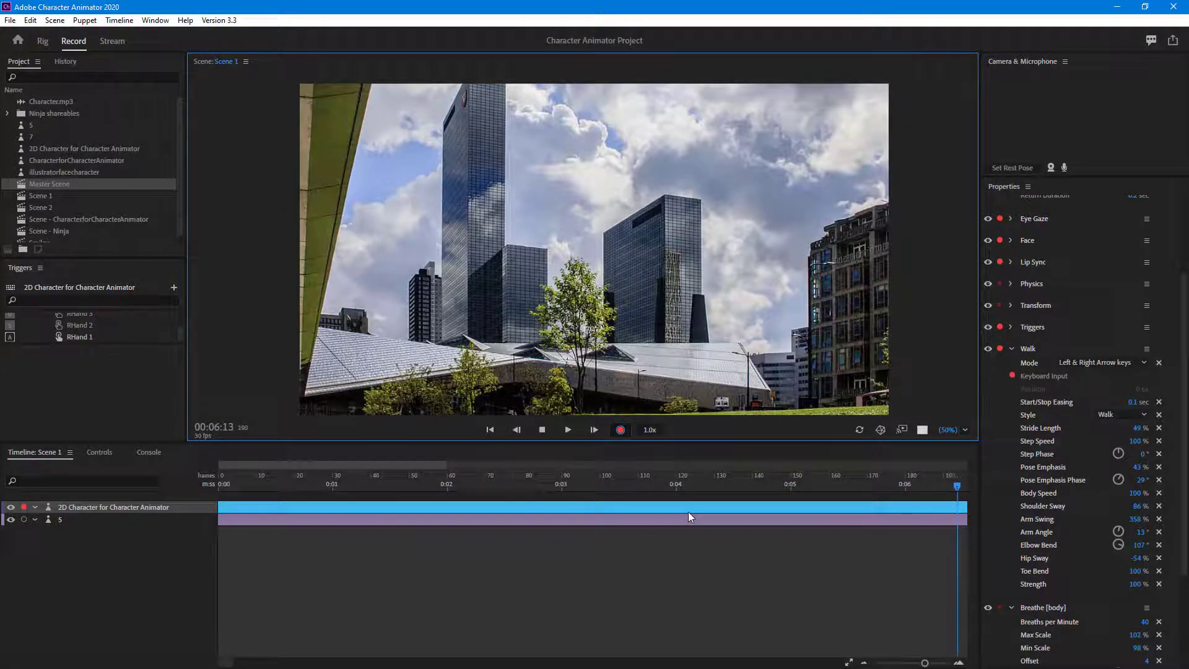
click(540, 433)
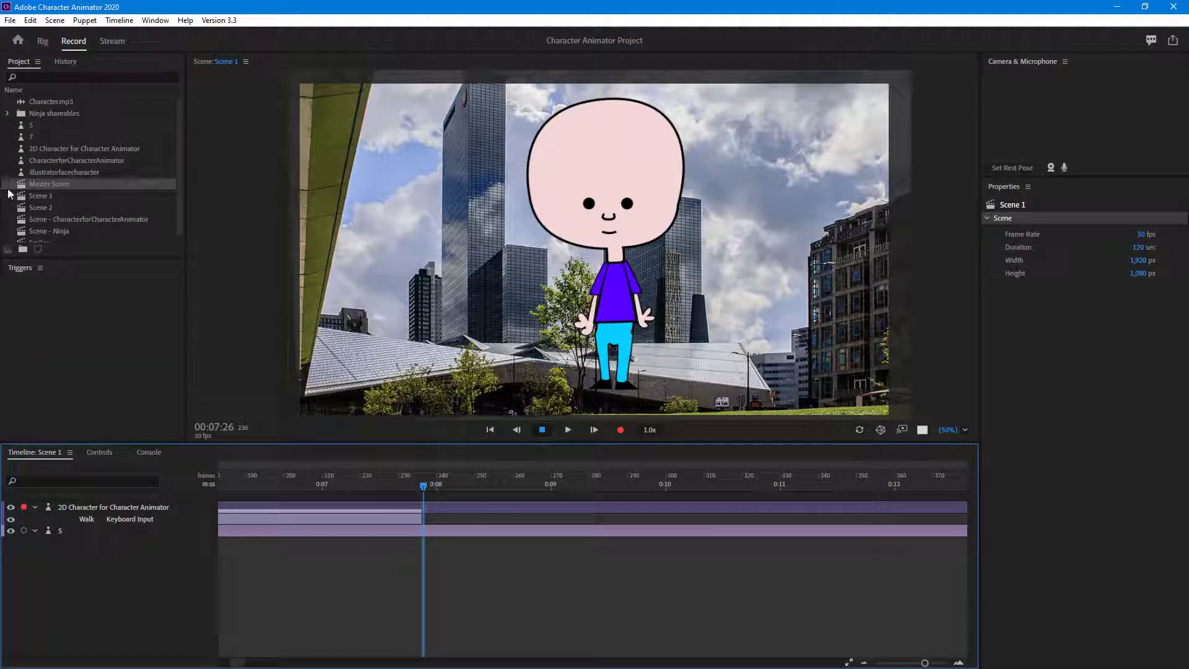
double_click(37, 184)
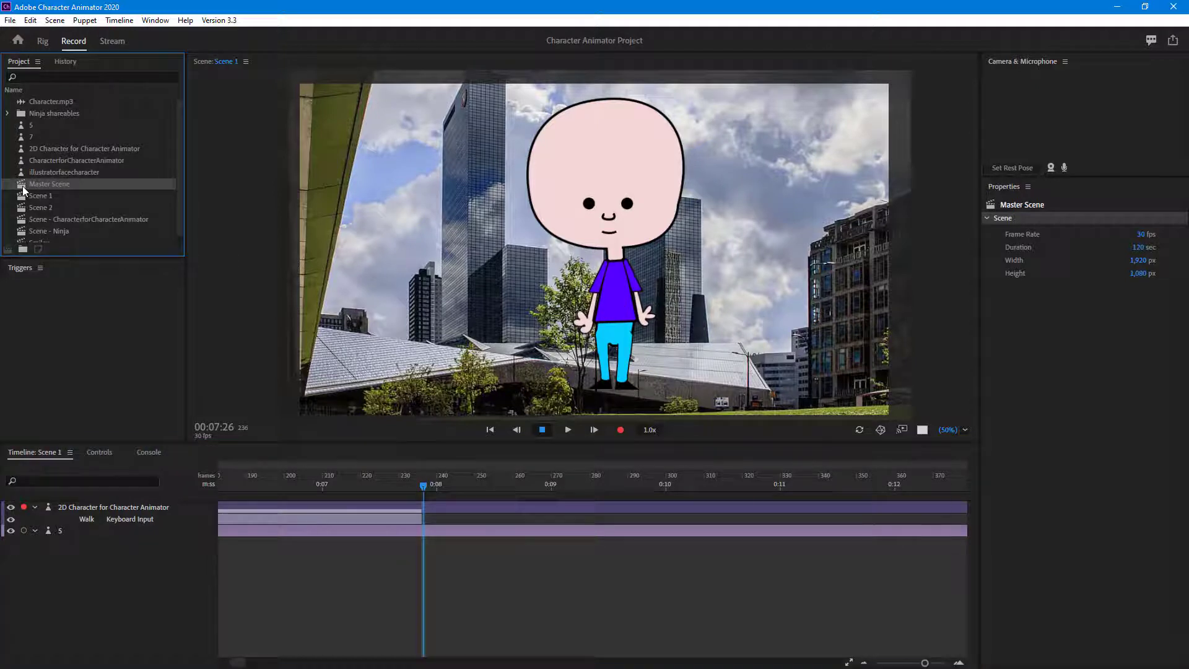
Lengthen the Scene 1 clip to about 6.7 seconds, pushing Scene 2 later.
drag(219, 483, 377, 520)
drag(282, 505, 208, 493)
click(284, 487)
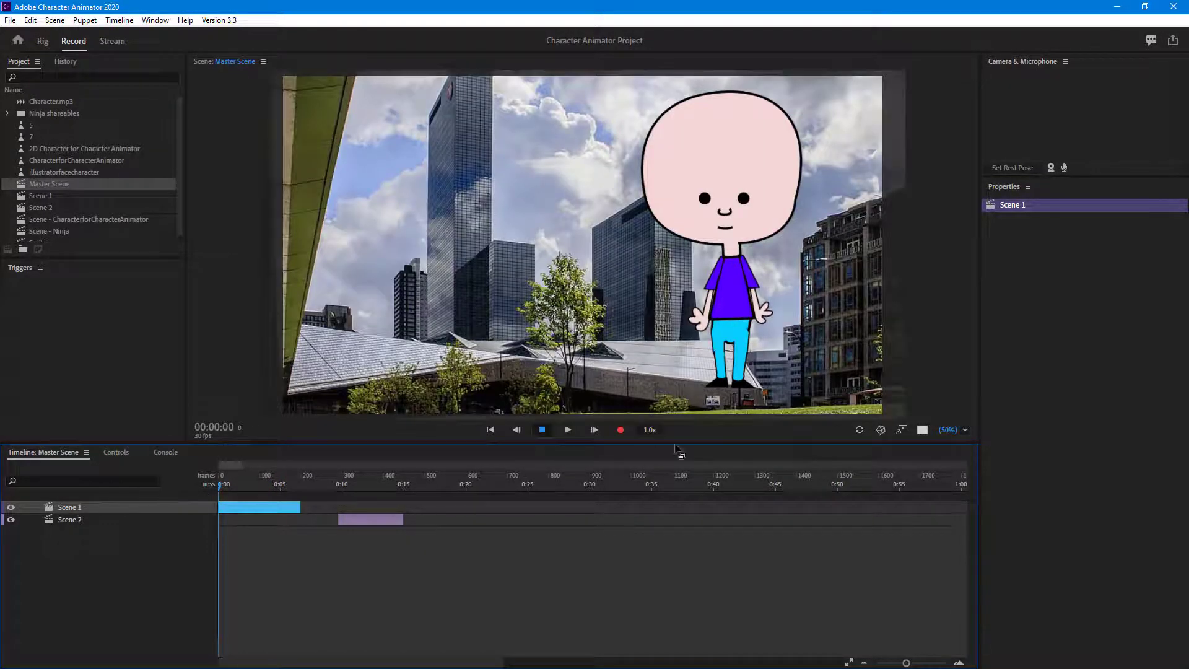
Trim the Scene 1 clip to end at 00:05:25, after the character walks out of frame.
click(858, 430)
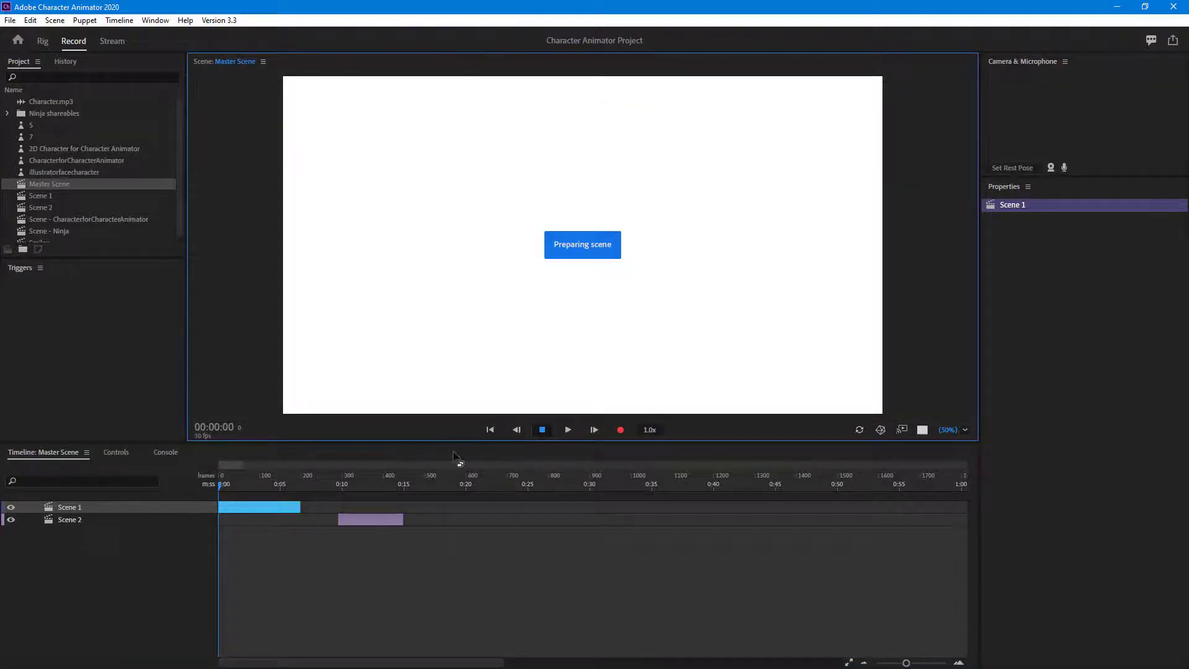
drag(221, 490, 289, 491)
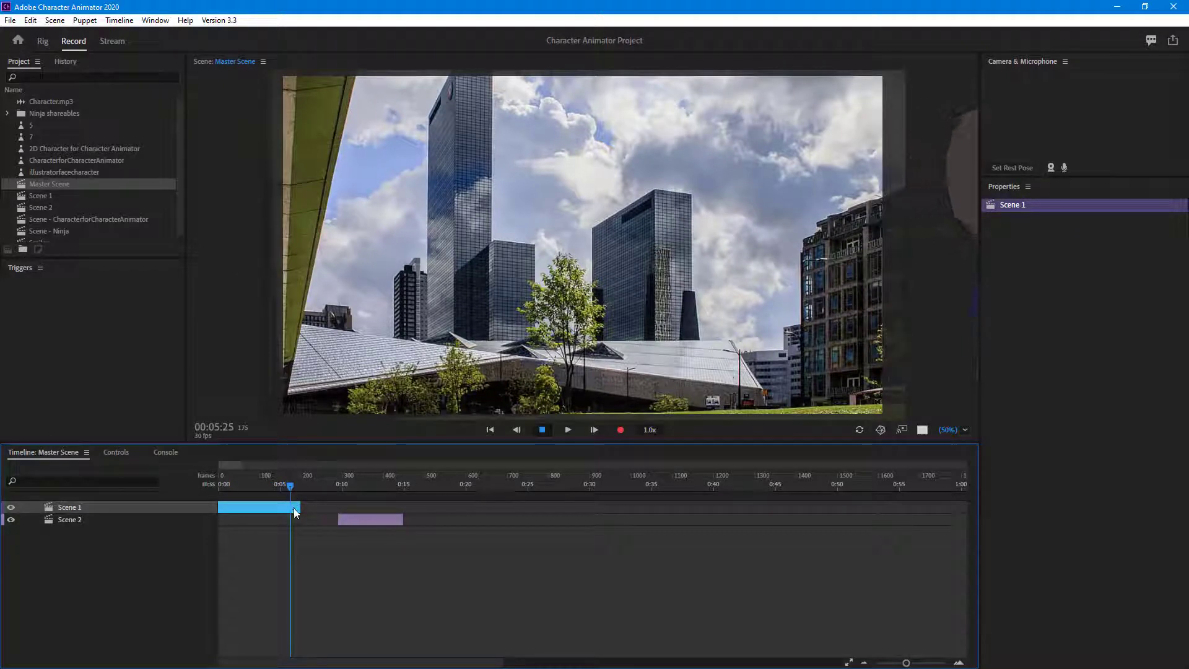
click(546, 428)
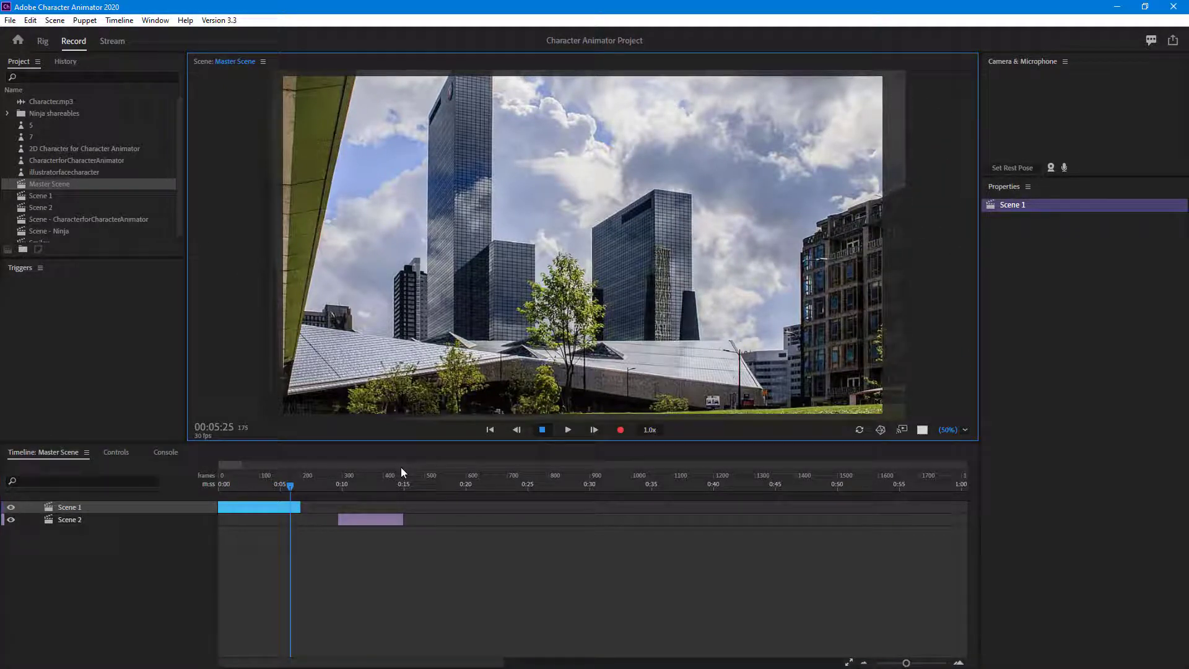
click(293, 505)
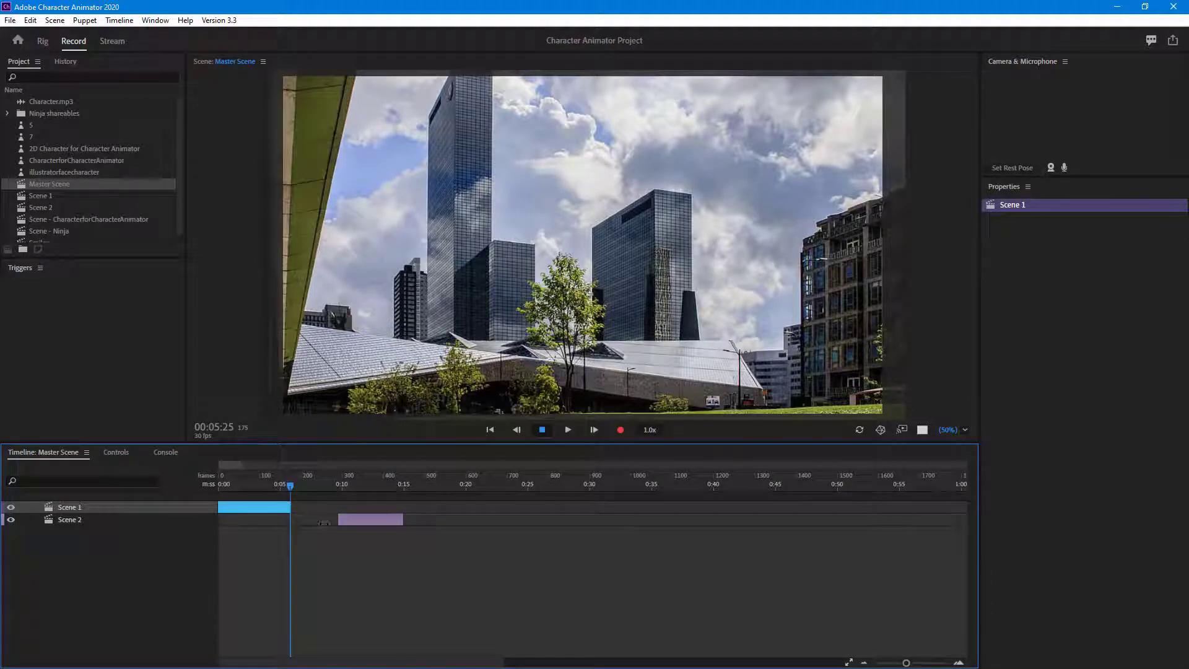
click(345, 520)
In Scene 2, set the 2D Character's Position X to -1,315, off the stage's left edge.
double_click(302, 519)
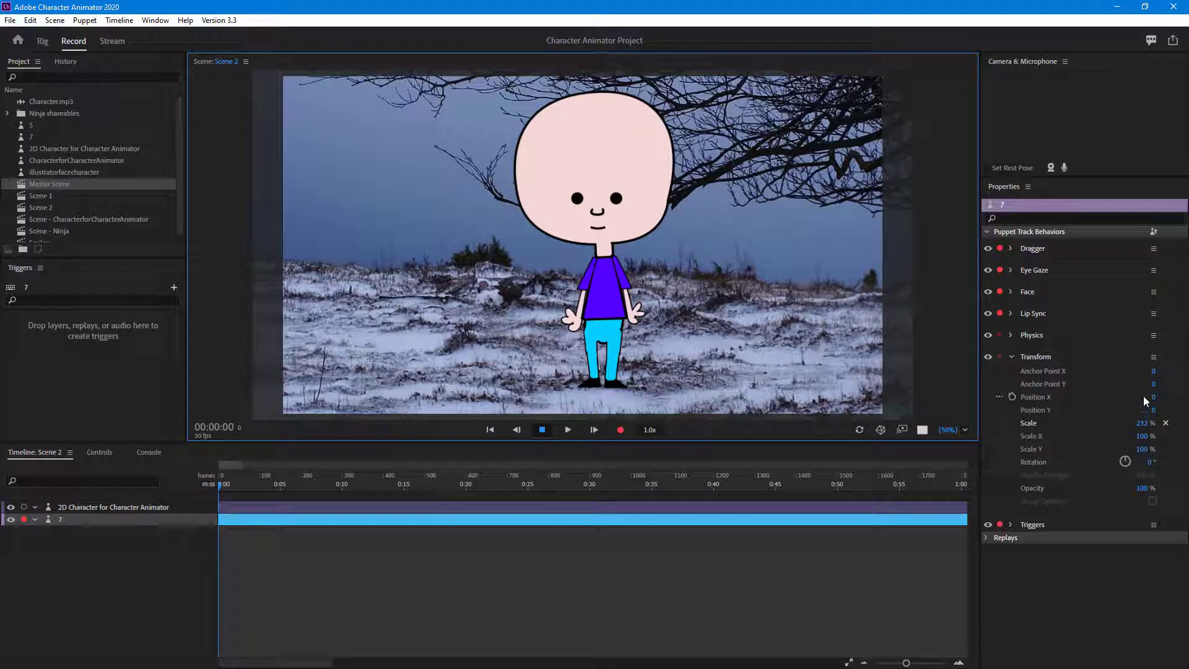
drag(1153, 401, 1166, 401)
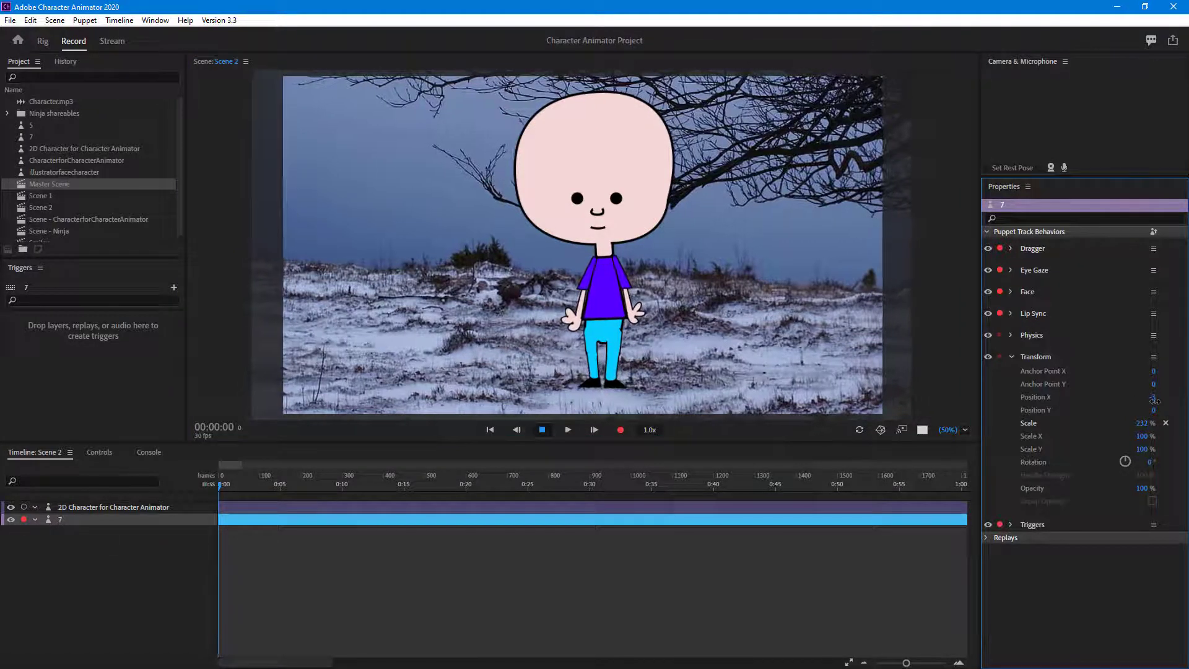
click(83, 507)
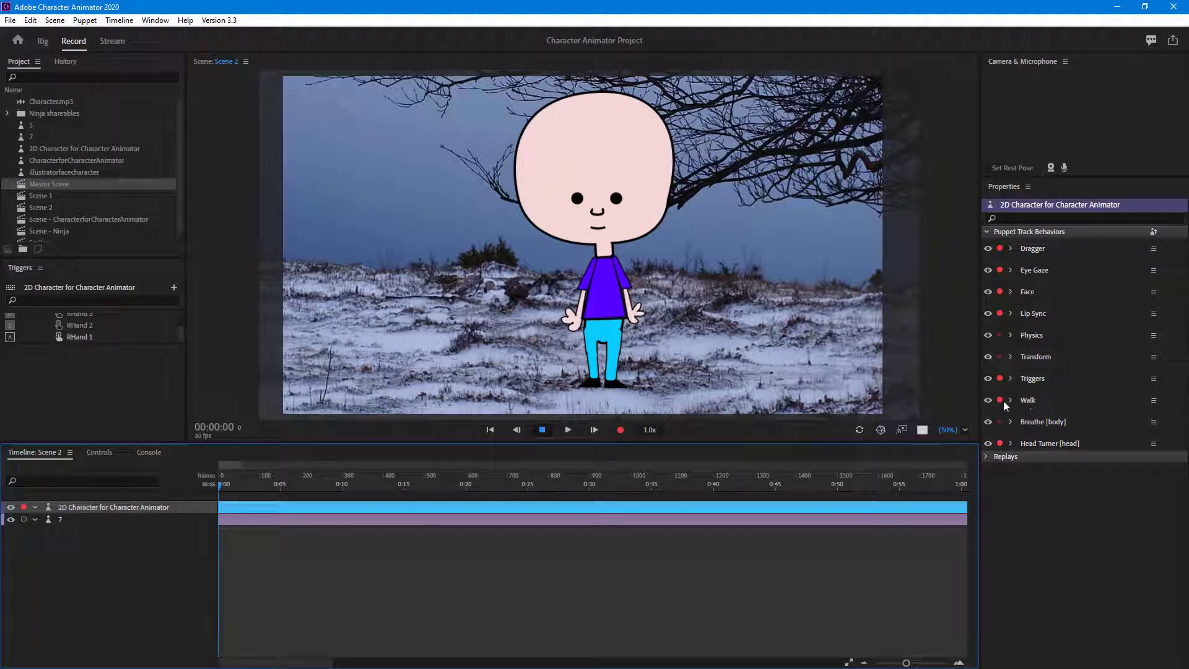
click(1010, 356)
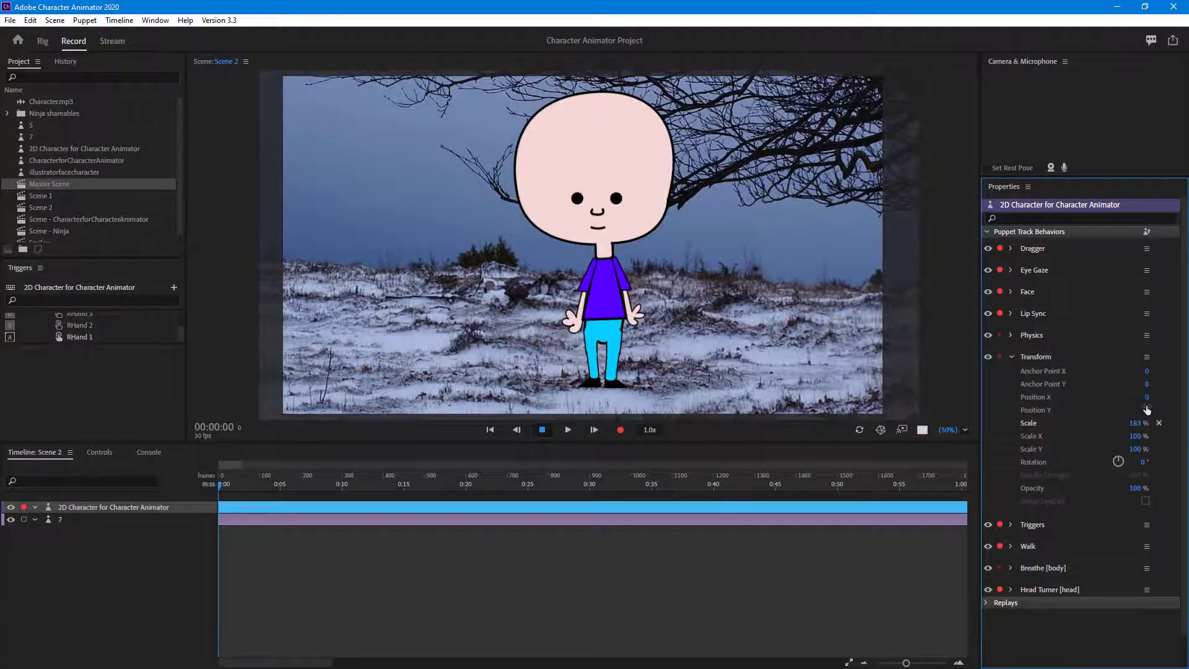
drag(1146, 397, 372, 438)
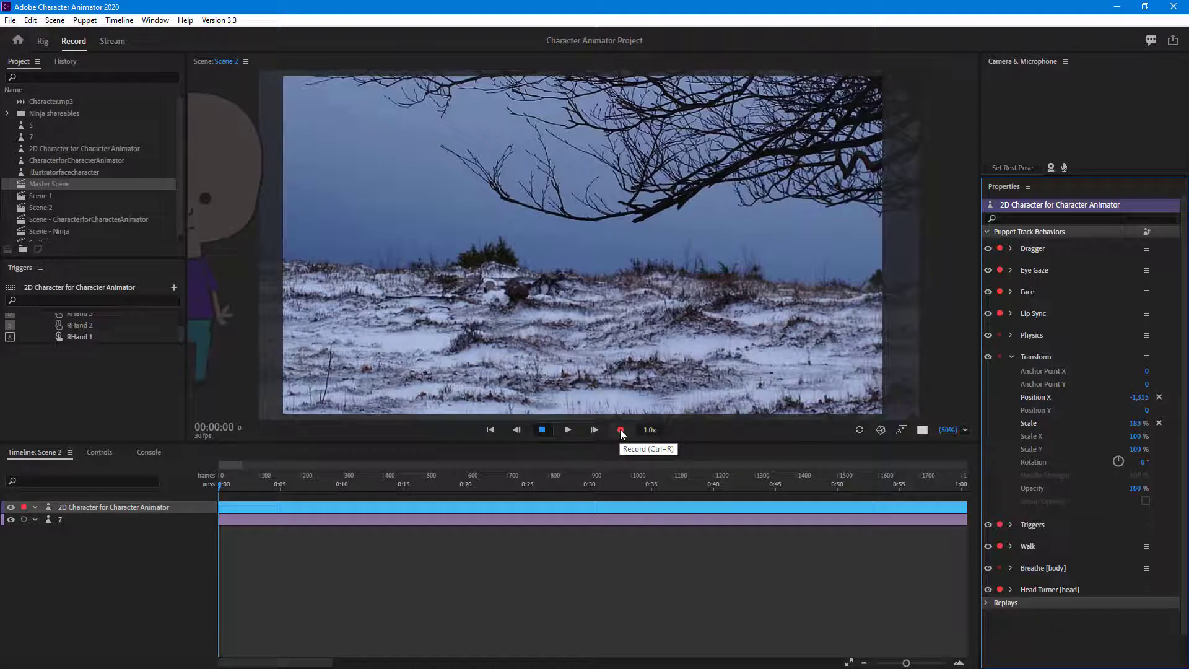
Record a Right-arrow walk take of the character entering Scene 2, then reopen Master Scene.
click(621, 430)
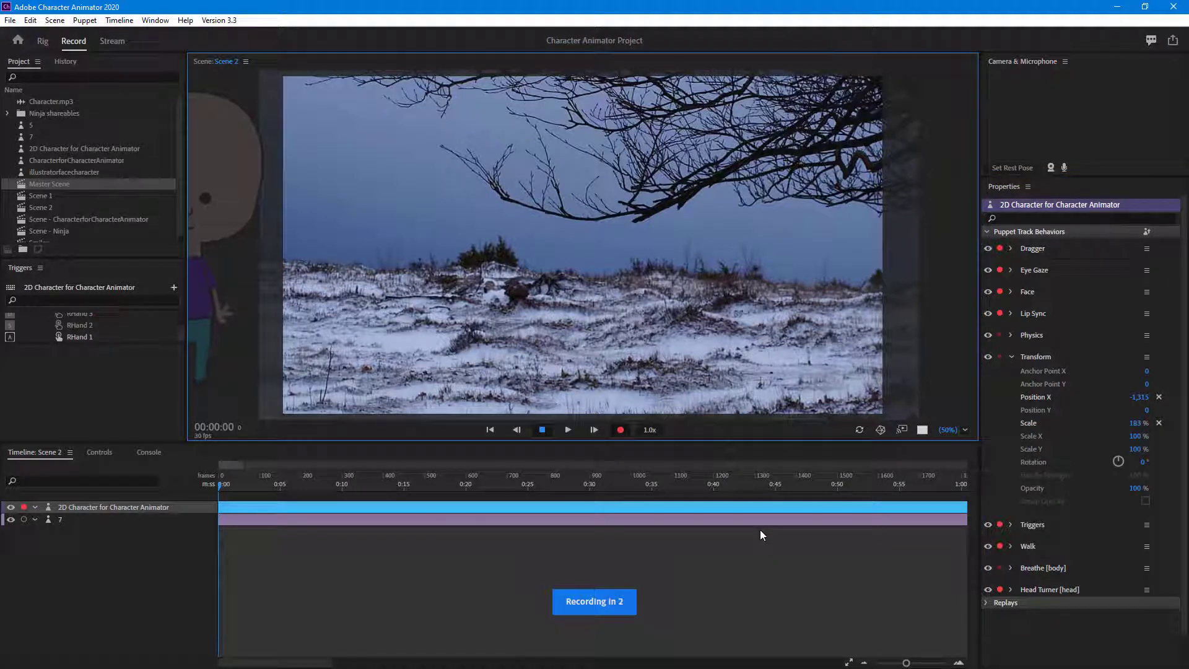
key(Right)
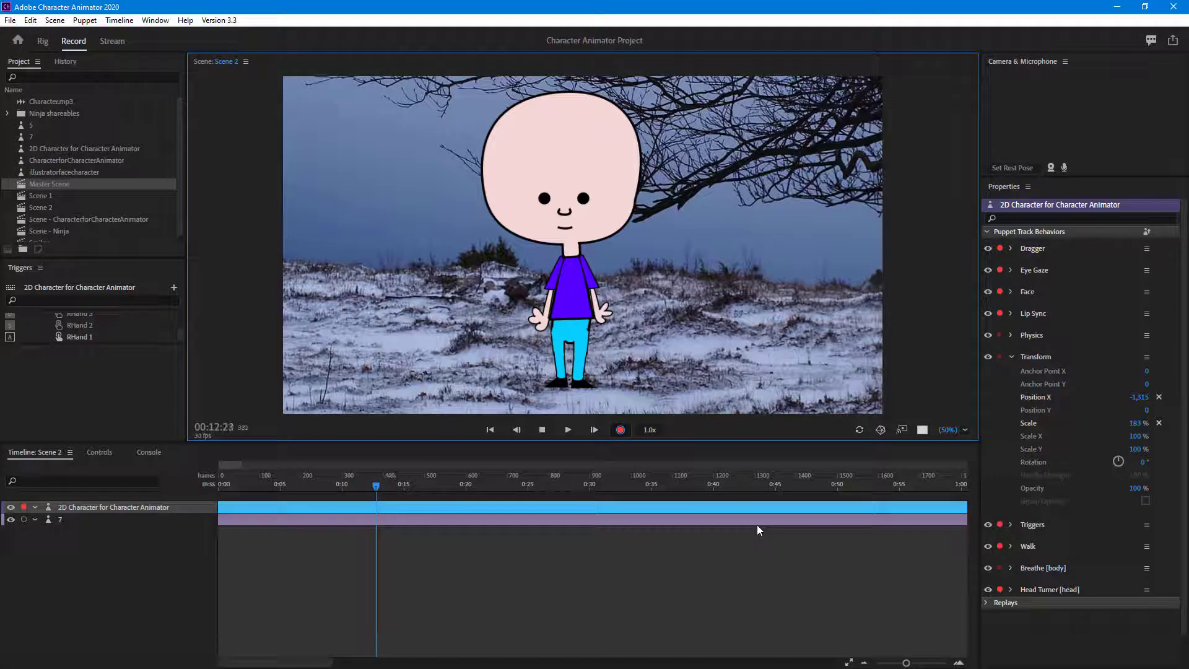
click(541, 429)
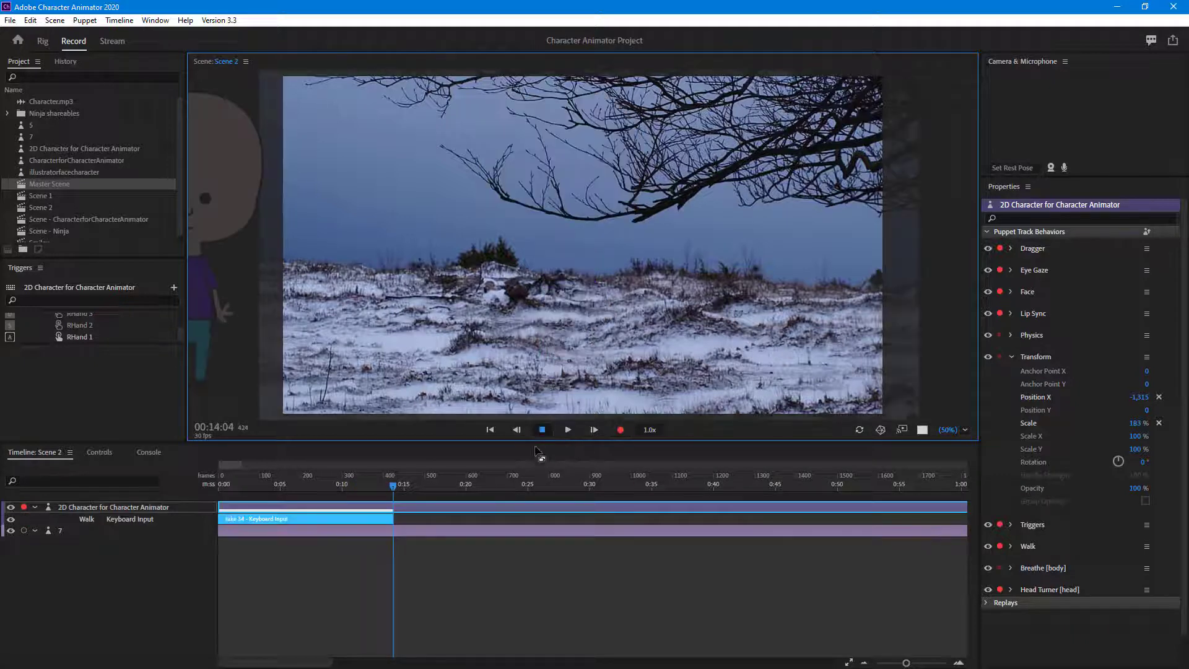
double_click(25, 185)
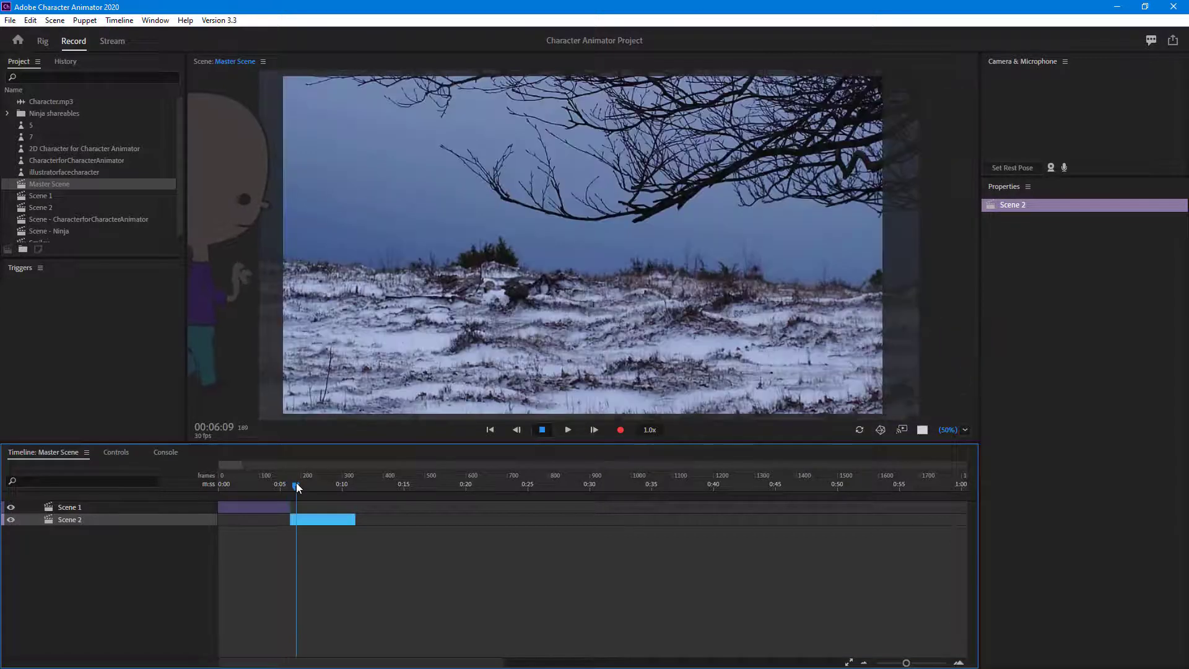
click(541, 432)
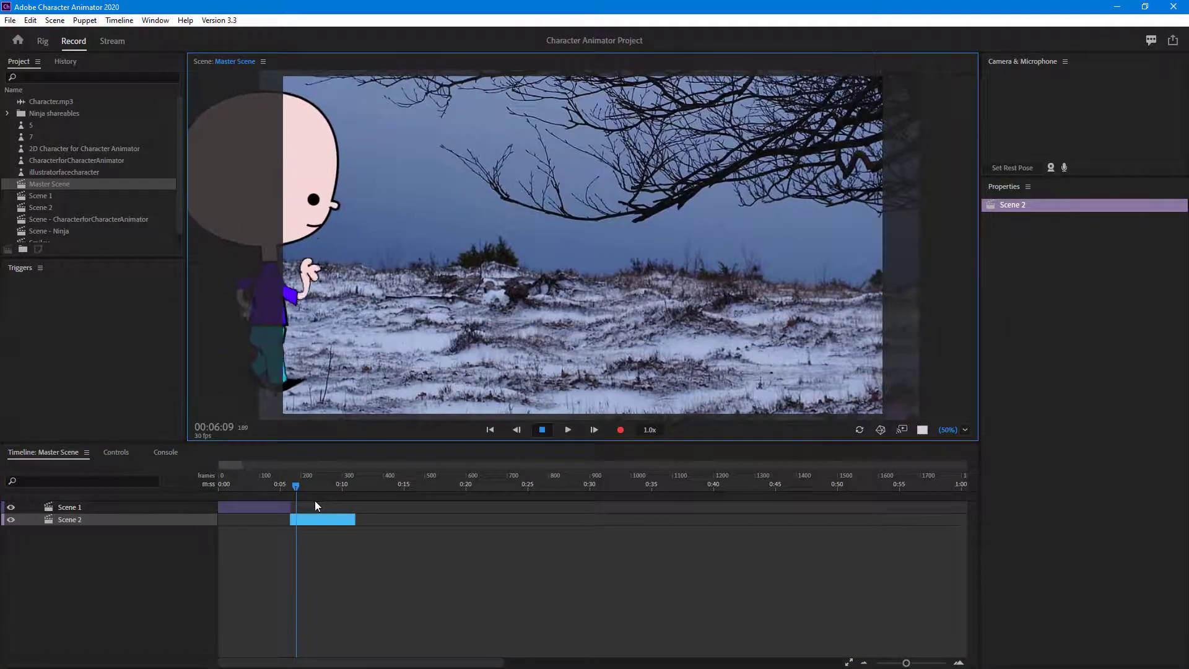
click(169, 488)
key(Home)
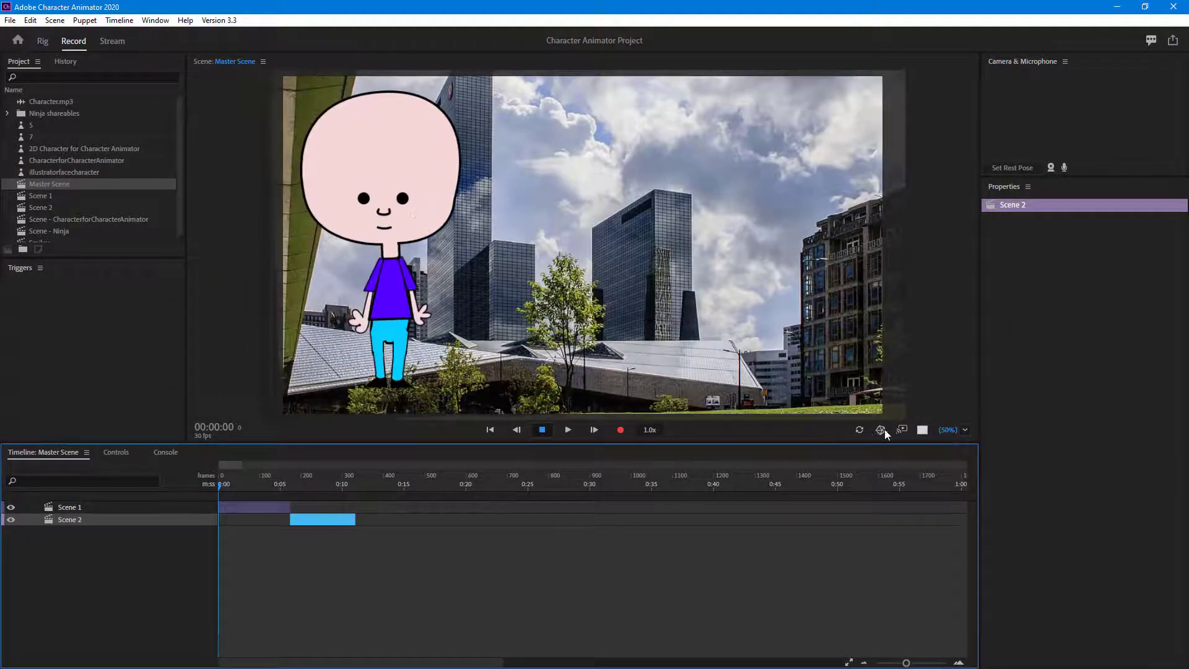
click(860, 429)
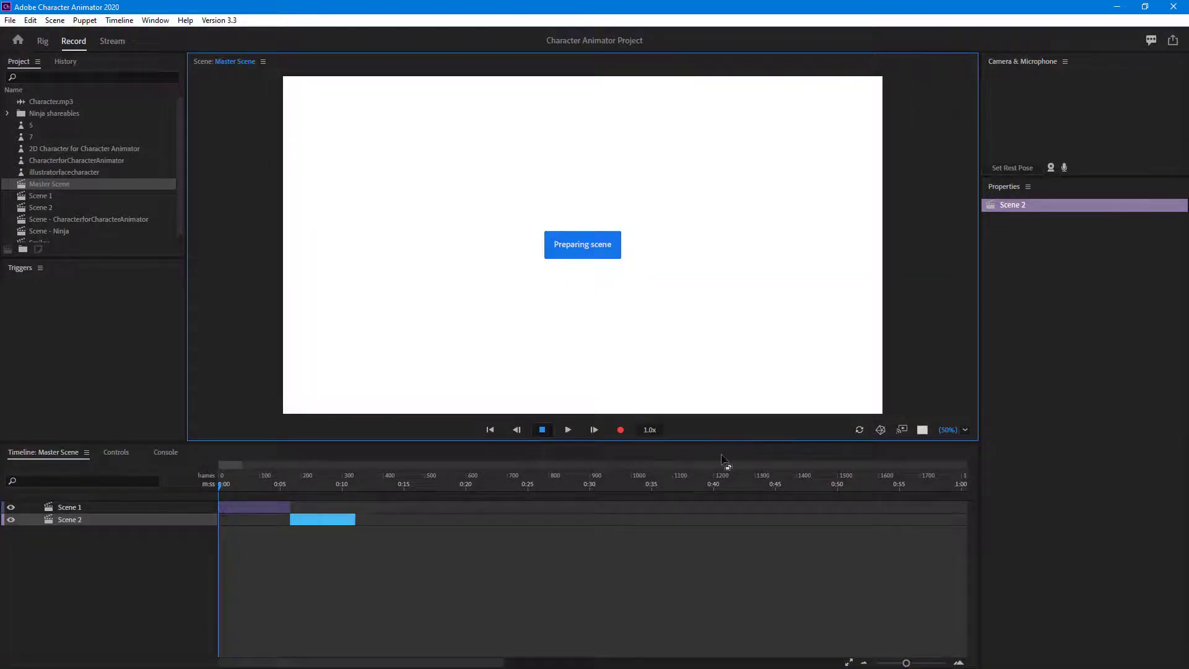
click(569, 430)
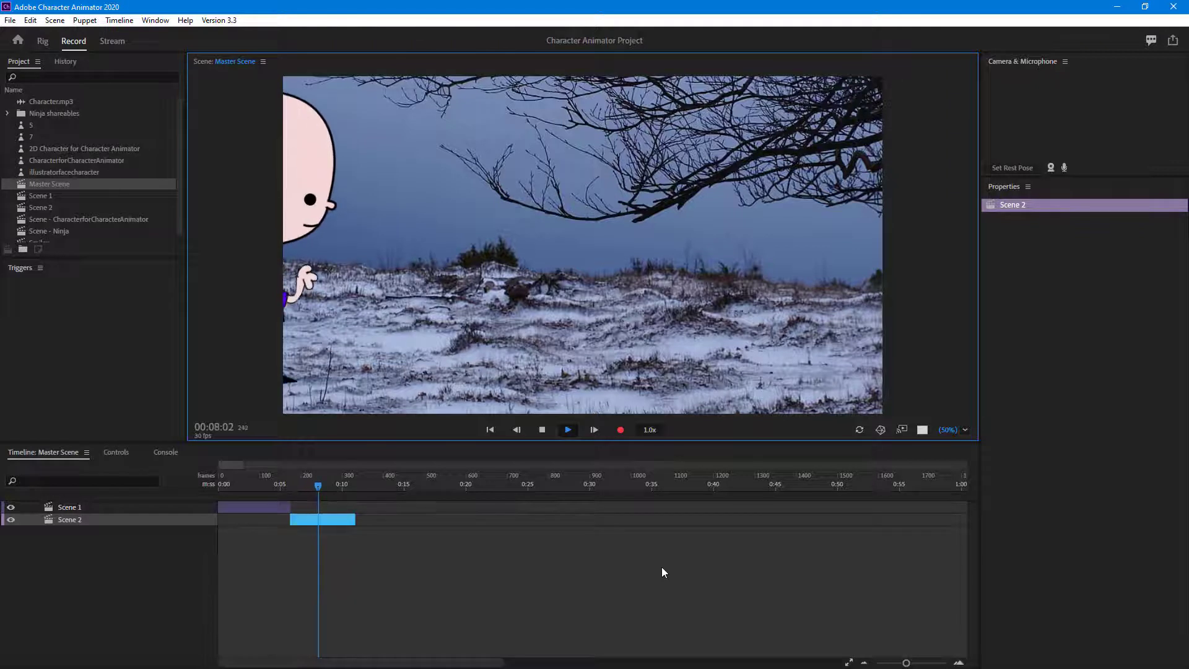
Stretch the Scene 2 clip to end at about 0:50 on the timeline.
click(543, 433)
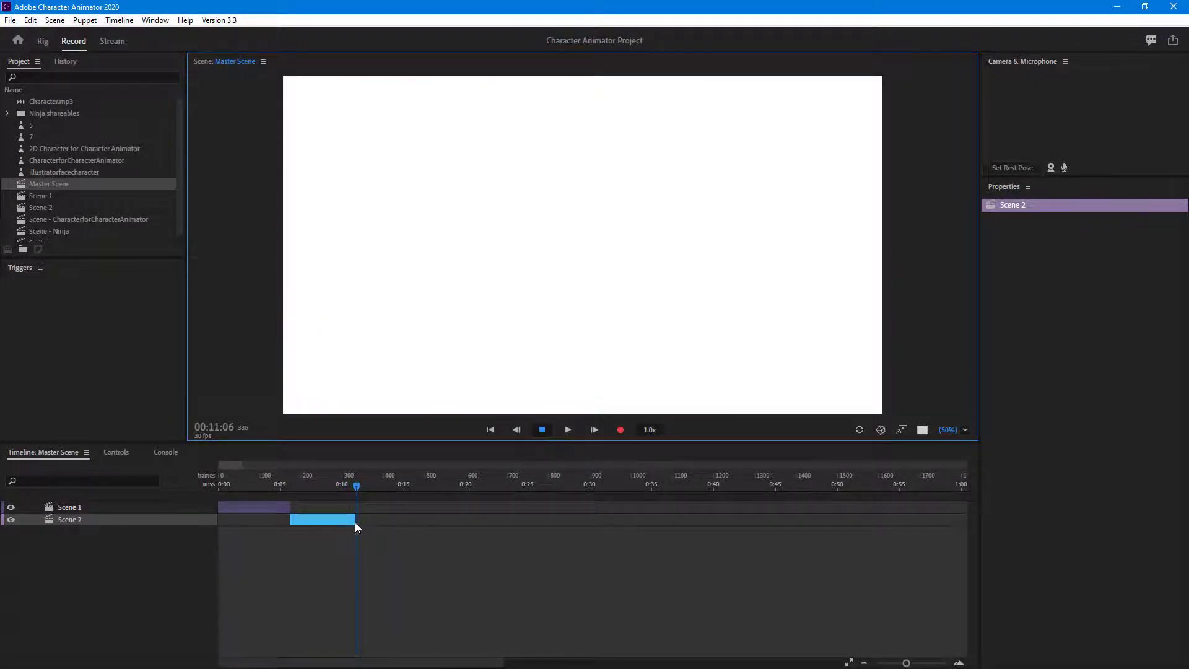
drag(356, 520, 842, 520)
drag(354, 485, 465, 485)
Rewind to the start, refresh, and scrub to preview Scene 2 in Master Scene.
click(582, 497)
drag(571, 489, 184, 500)
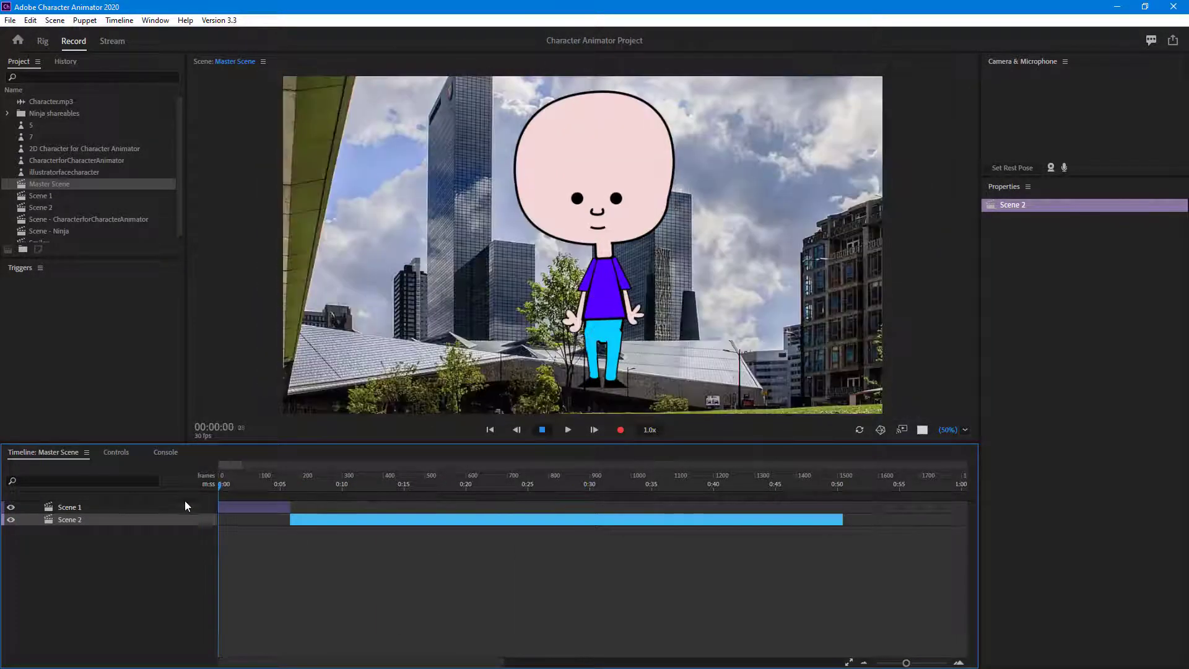
click(873, 430)
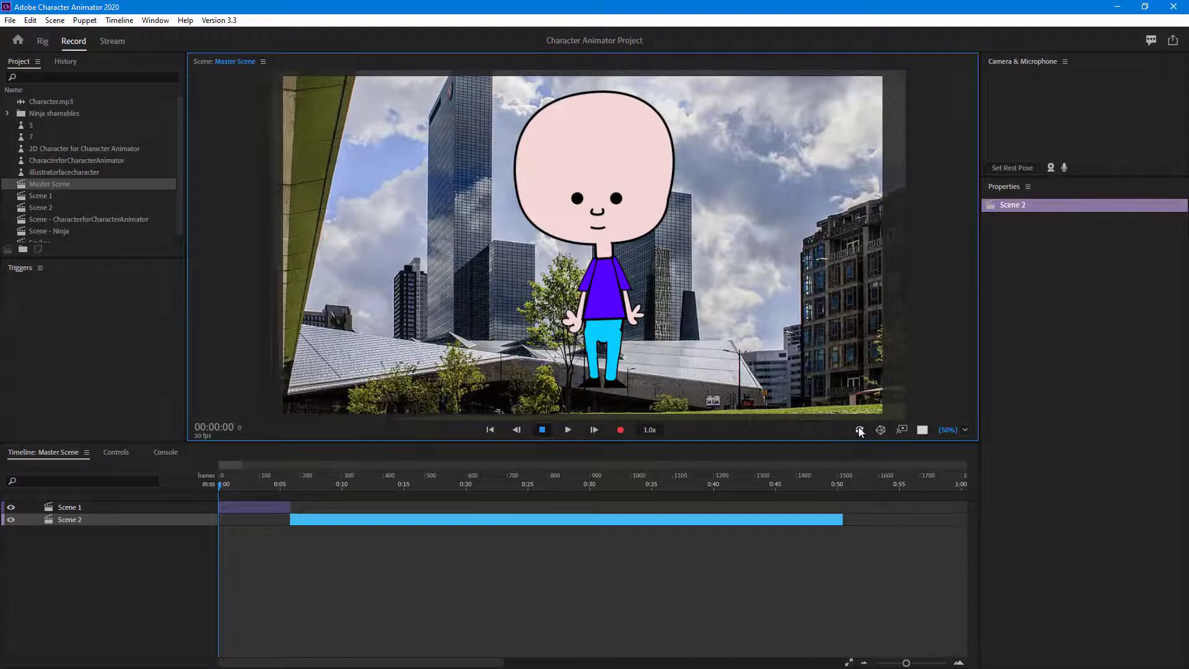
drag(218, 484, 470, 491)
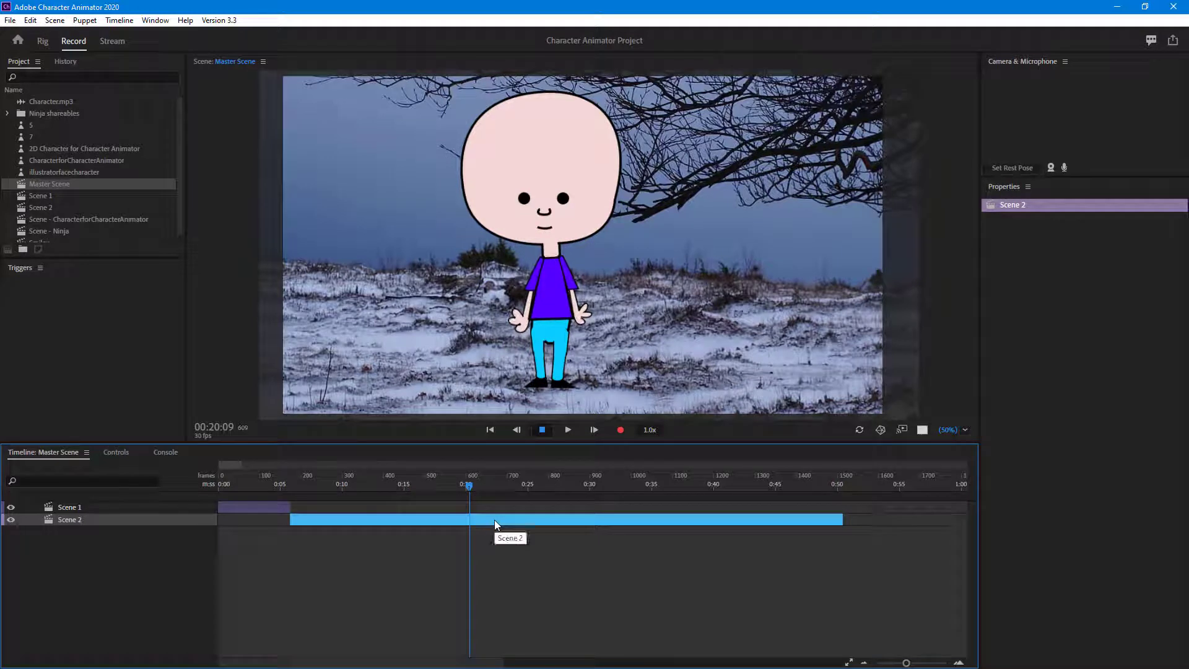